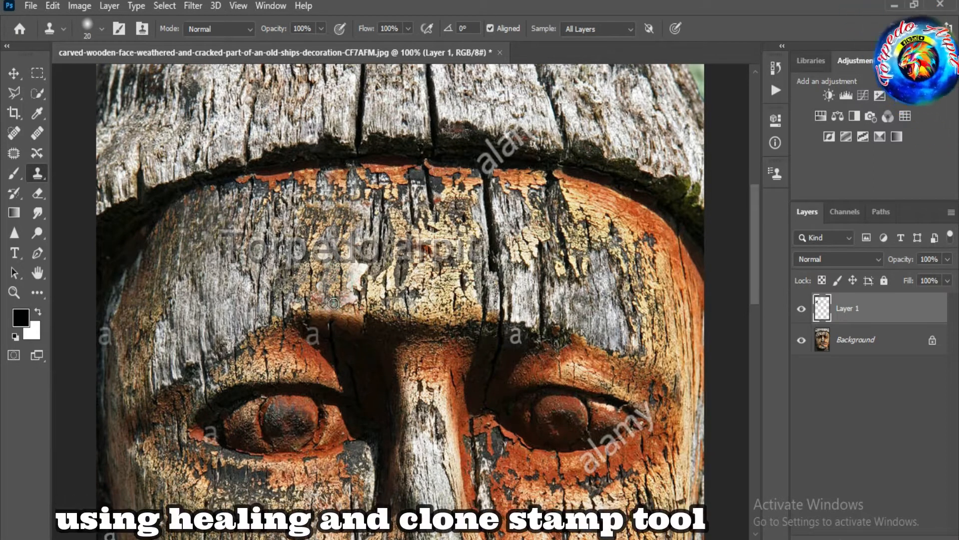
Step: Clone out the watermark letter at the left brow and the long forehead crack running down to the right brow
{"action": "scroll", "coordinate": [333, 270], "scroll_direction": "down", "scroll_amount": 3}
{"action": "left_click", "coordinate": [322, 250], "text": "alt"}
{"action": "left_click_drag", "start_coordinate": [319, 225], "coordinate": [312, 235]}
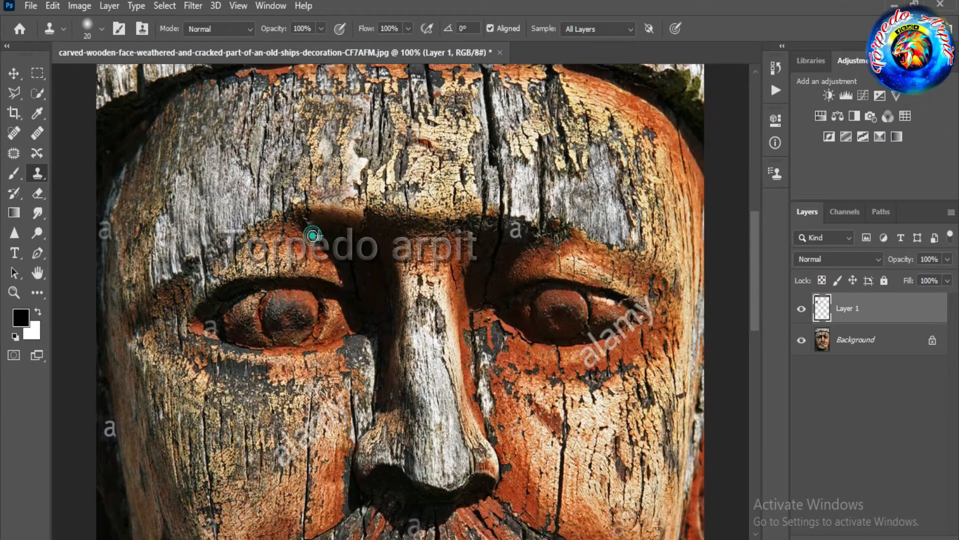
{"action": "scroll", "coordinate": [477, 131], "scroll_direction": "up", "scroll_amount": 1}
{"action": "mouse_move", "coordinate": [483, 116]}
{"action": "left_mouse_down"}
{"action": "mouse_move", "coordinate": [493, 204]}
{"action": "mouse_move", "coordinate": [544, 192]}
{"action": "mouse_move", "coordinate": [550, 272]}
{"action": "left_mouse_up"}
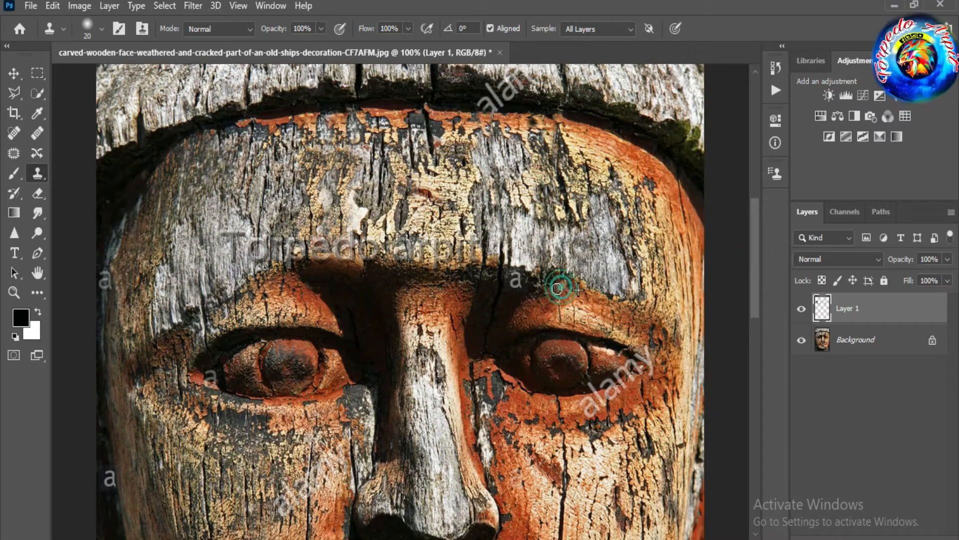
Step: Remove the watermark letter and cracks from the right brow by healing and cloning smooth brown texture along its upper edge
{"action": "key", "text": "j"}
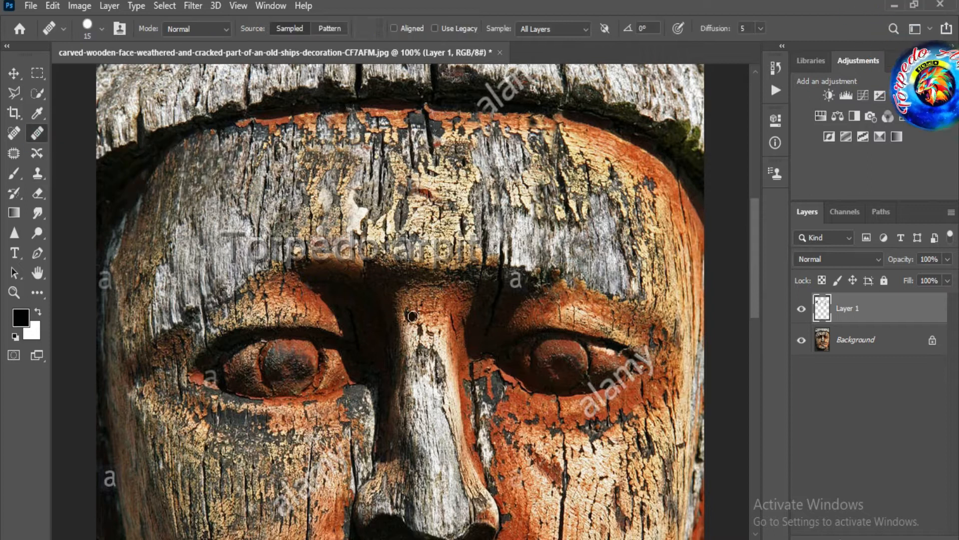
{"action": "left_click", "coordinate": [776, 173]}
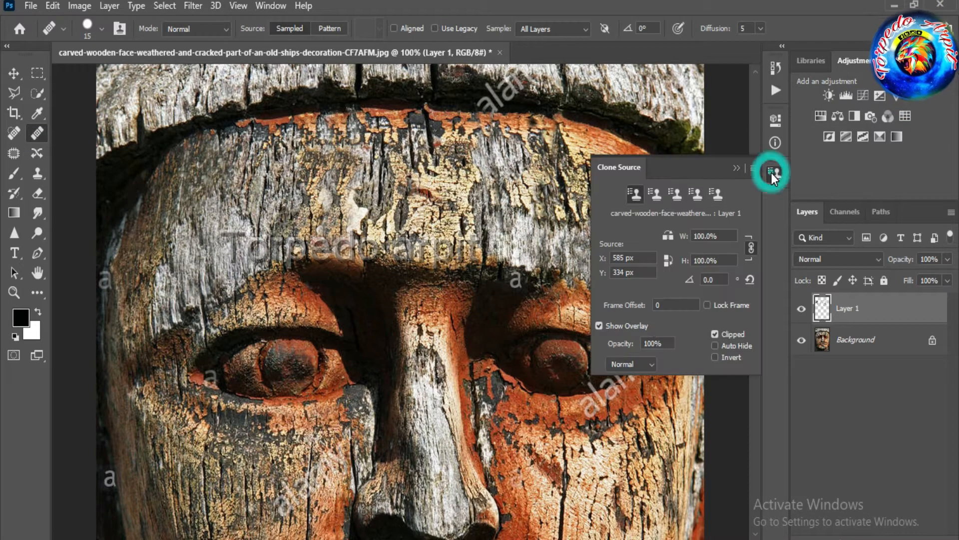
{"action": "key", "text": "s"}
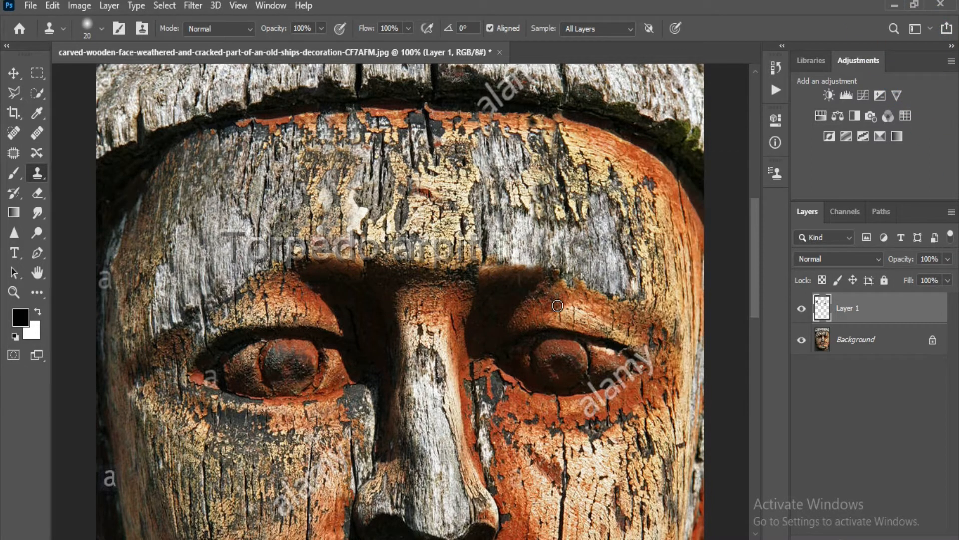
{"action": "scroll", "coordinate": [557, 306], "scroll_direction": "up", "scroll_amount": 1}
{"action": "left_click_drag", "start_coordinate": [558, 306], "coordinate": [471, 305]}
{"action": "left_click", "coordinate": [456, 289], "text": "alt"}
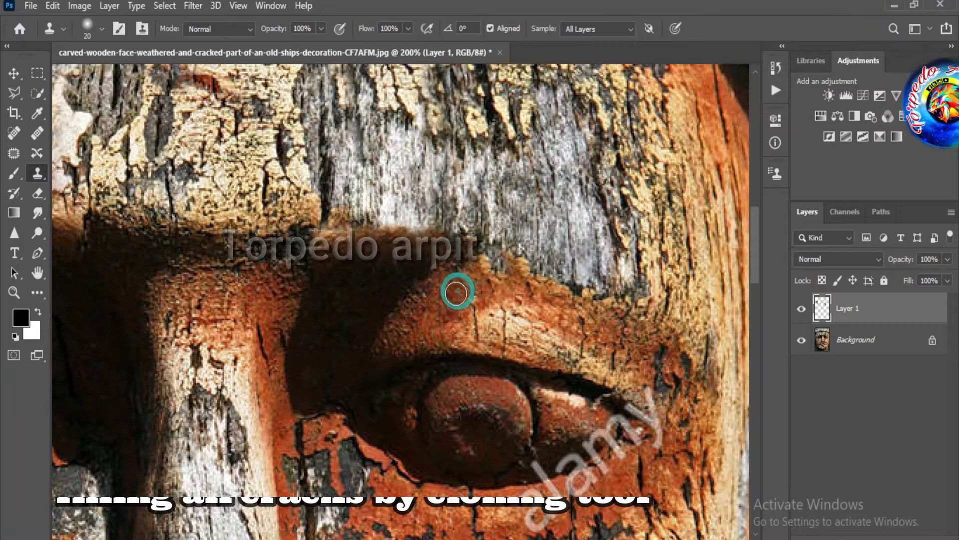
{"action": "left_click", "coordinate": [544, 280]}
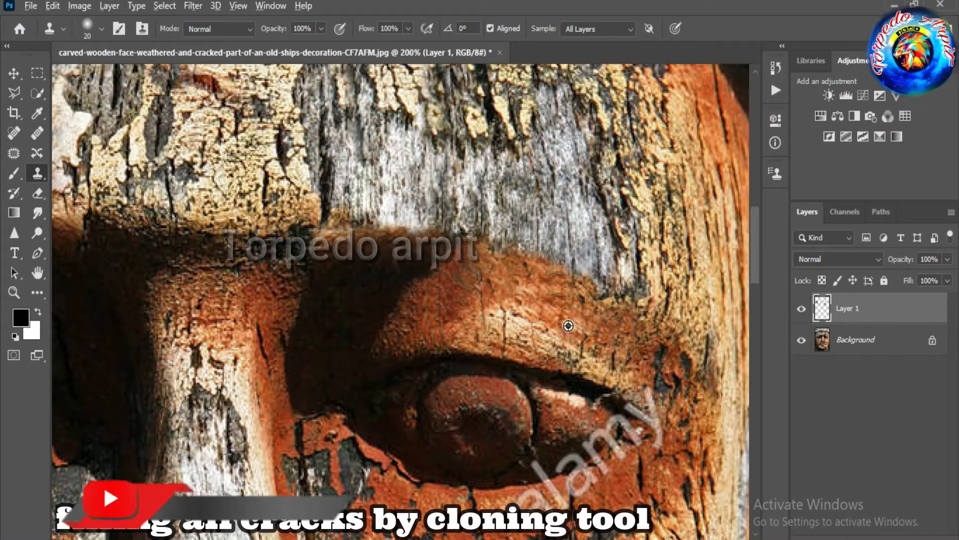
Step: Clone and heal smooth brown texture over the dark cracks at the nose bridge between the brows
{"action": "key", "text": "ctrl+minus"}
{"action": "key", "text": "ctrl+minus"}
{"action": "key", "text": "ctrl+plus"}
{"action": "key", "text": "ctrl+plus"}
{"action": "key", "text": "ctrl+minus"}
{"action": "left_click_drag", "start_coordinate": [326, 257], "coordinate": [436, 255]}
{"action": "key", "text": "ctrl+plus"}
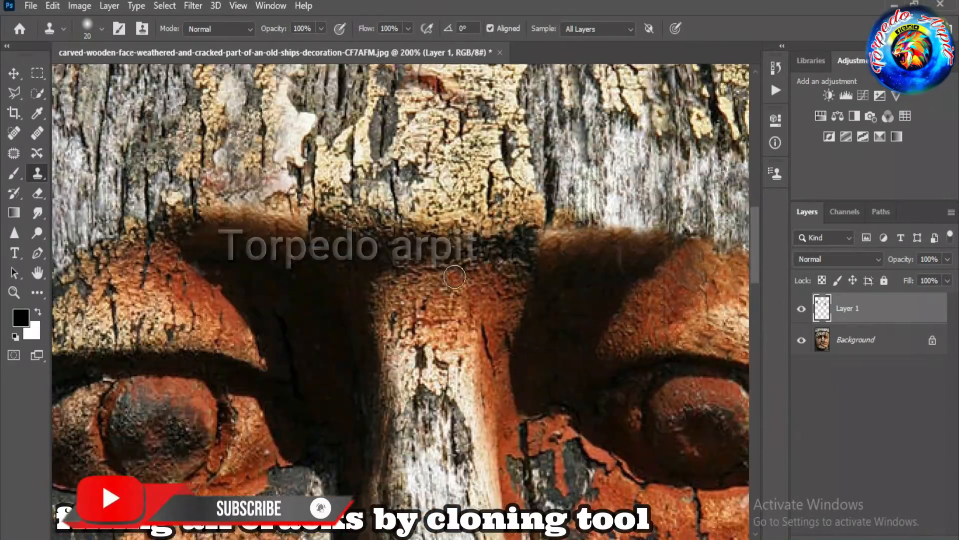
{"action": "key", "text": "j"}
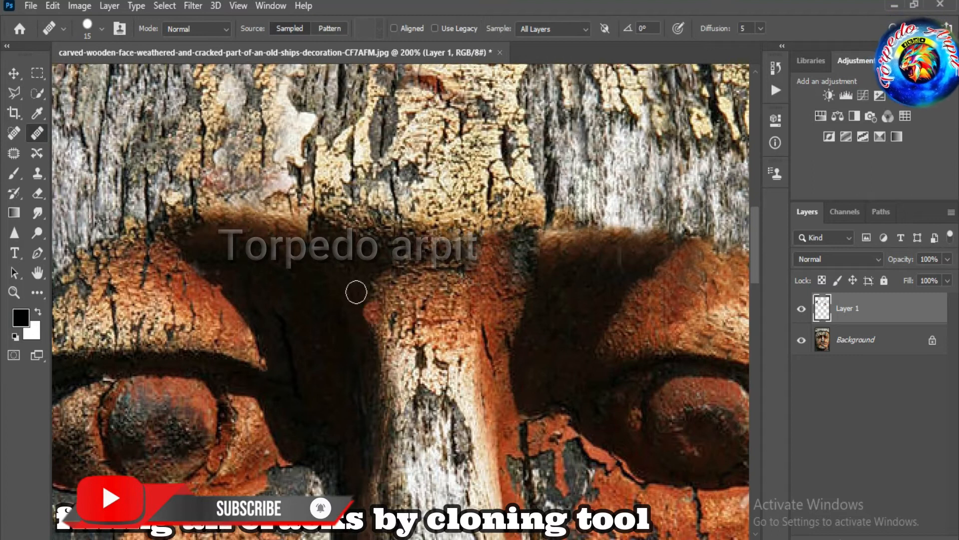
Step: Retouch the cracks on the left brow and upper eyelid with the Clone Stamp and Healing Brush
{"action": "key", "text": "s"}
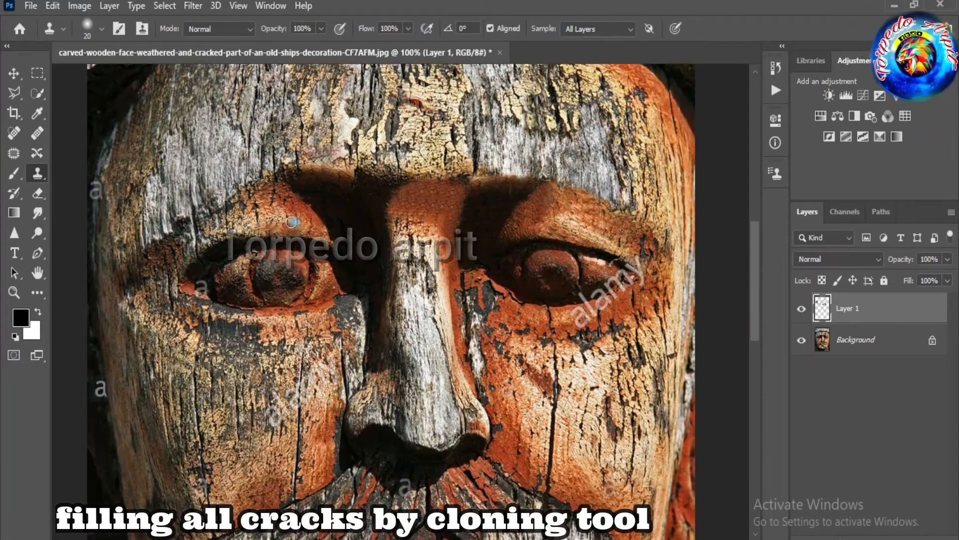
{"action": "mouse_move", "coordinate": [291, 222]}
{"action": "left_mouse_down"}
{"action": "mouse_move", "coordinate": [285, 204]}
{"action": "mouse_move", "coordinate": [258, 216]}
{"action": "mouse_move", "coordinate": [245, 201]}
{"action": "mouse_move", "coordinate": [294, 204]}
{"action": "mouse_move", "coordinate": [310, 226]}
{"action": "left_mouse_up"}
{"action": "left_click", "coordinate": [775, 175]}
{"action": "left_click", "coordinate": [775, 179]}
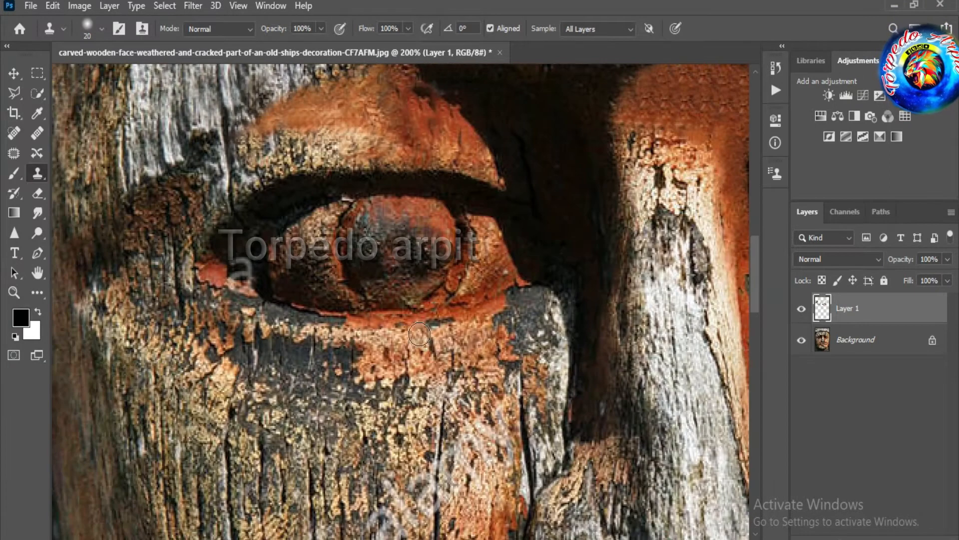
{"action": "key", "text": "ctrl+plus"}
{"action": "key", "text": "j"}
{"action": "left_click_drag", "start_coordinate": [440, 136], "coordinate": [370, 120]}
{"action": "key", "text": "s"}
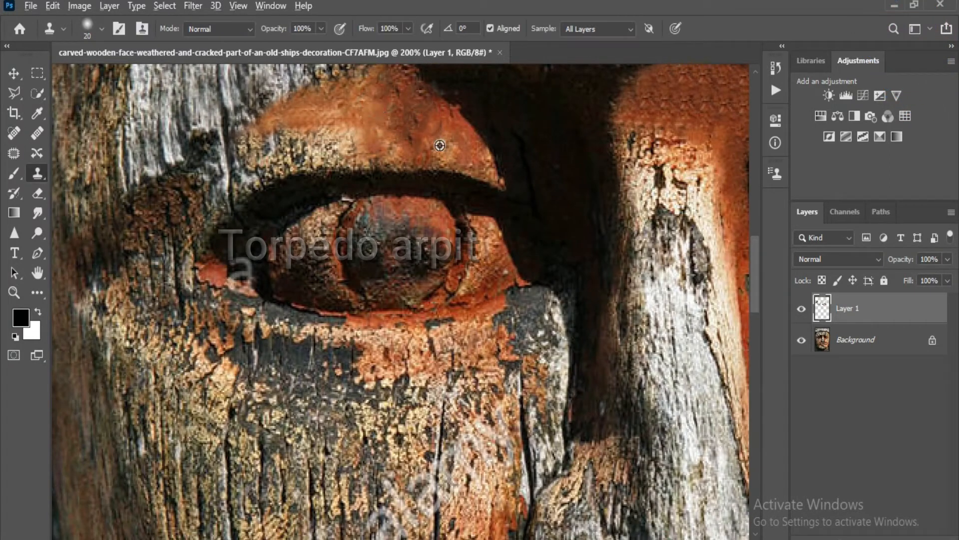
{"action": "left_click_drag", "start_coordinate": [302, 157], "coordinate": [310, 158]}
{"action": "key", "text": "ctrl+minus"}
{"action": "key", "text": "ctrl+minus"}
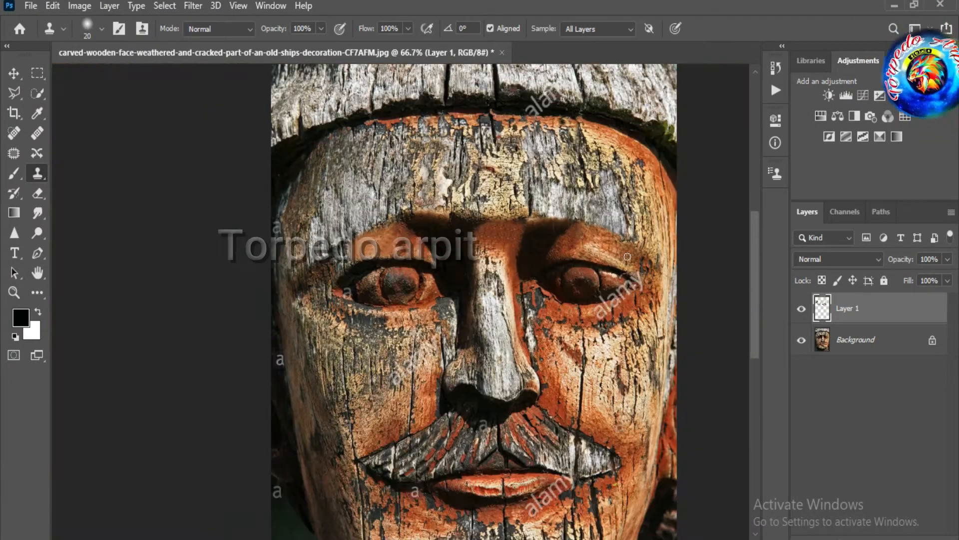
Step: Clone the right brow's texture onto the left brow, using a horizontally mirrored clone source and a 30 px brush
{"action": "left_click", "coordinate": [775, 174]}
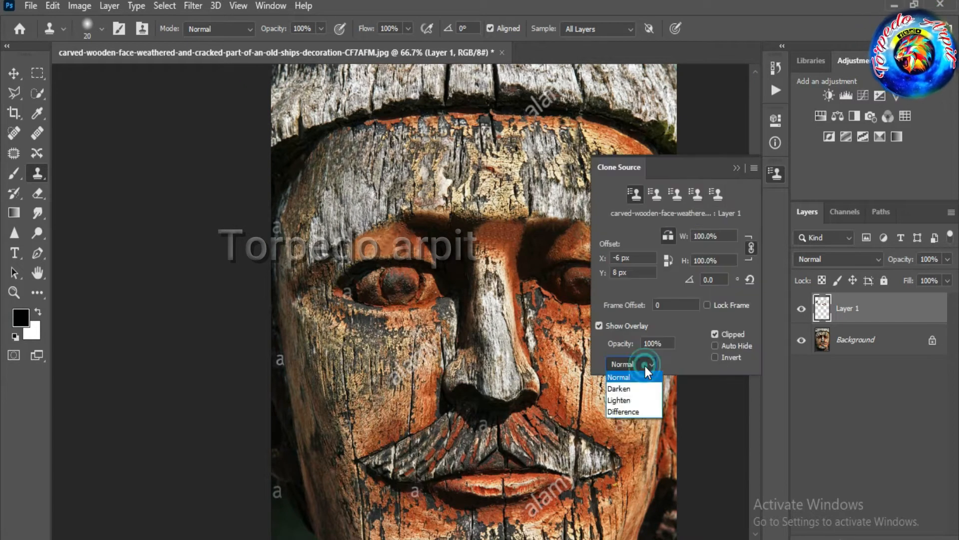
{"action": "left_click", "coordinate": [165, 216]}
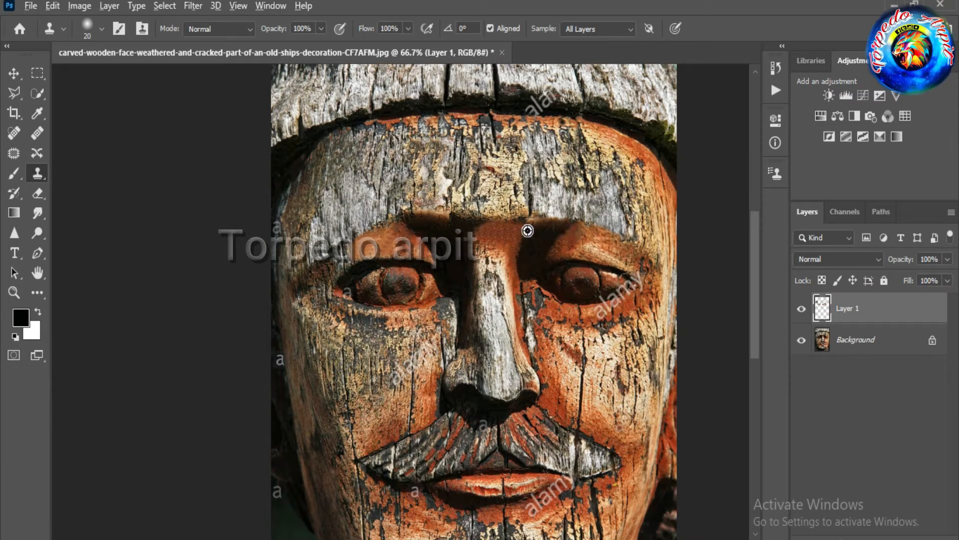
{"action": "left_click_drag", "start_coordinate": [394, 222], "coordinate": [377, 224]}
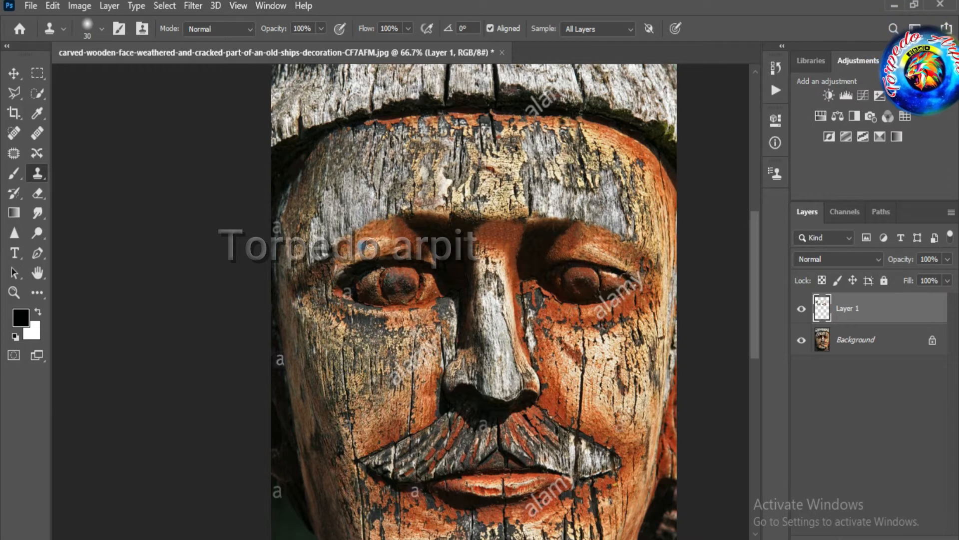
{"action": "left_click", "coordinate": [776, 173]}
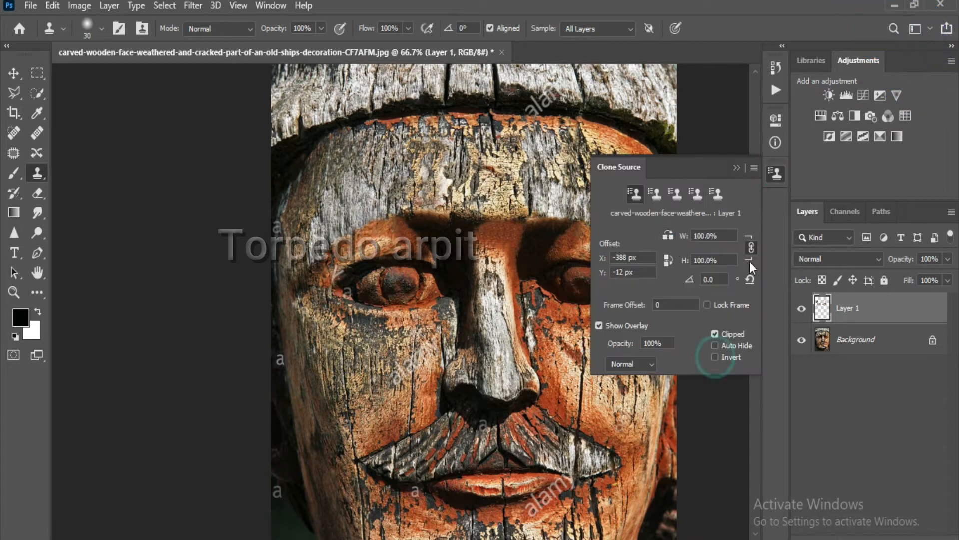
{"action": "left_click", "coordinate": [736, 167]}
Step: Clone smooth brown wood texture over the outer ends of the left and right brows
{"action": "key", "text": "ctrl+minus"}
{"action": "key", "text": "ctrl+plus"}
{"action": "key", "text": "ctrl+plus"}
{"action": "left_click_drag", "start_coordinate": [341, 226], "coordinate": [274, 252]}
{"action": "mouse_move", "coordinate": [717, 236]}
{"action": "left_mouse_down"}
{"action": "mouse_move", "coordinate": [594, 233]}
{"action": "mouse_move", "coordinate": [655, 243]}
{"action": "mouse_move", "coordinate": [642, 274]}
{"action": "left_mouse_up"}
Step: Clone wood grain over the three long vertical cracks in the hat
{"action": "key", "text": "ctrl+minus"}
{"action": "key", "text": "ctrl+minus"}
{"action": "left_click_drag", "start_coordinate": [757, 319], "coordinate": [757, 282]}
{"action": "key", "text": "ctrl+plus"}
{"action": "key", "text": "ctrl+plus"}
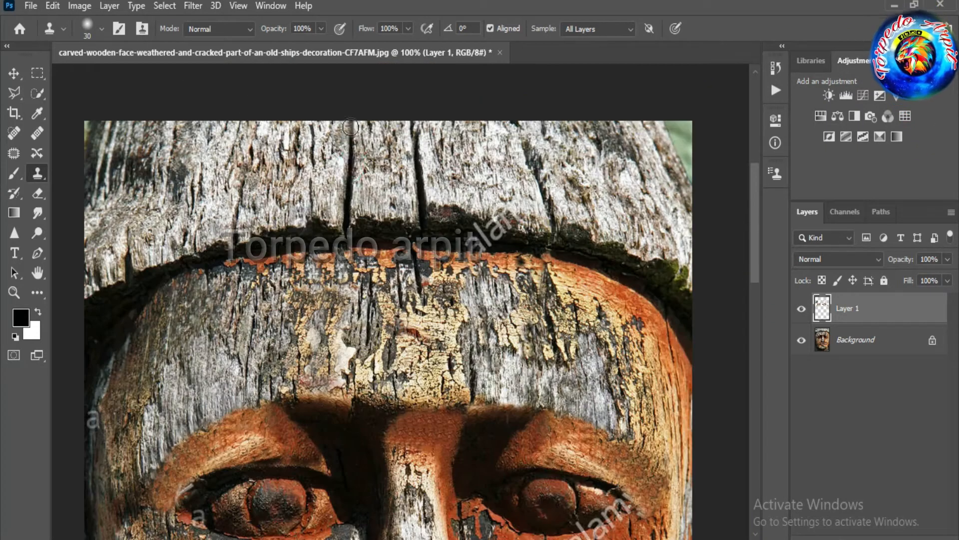
{"action": "left_click_drag", "start_coordinate": [350, 128], "coordinate": [347, 222]}
{"action": "left_click_drag", "start_coordinate": [405, 136], "coordinate": [421, 215]}
{"action": "left_click_drag", "start_coordinate": [517, 136], "coordinate": [549, 223]}
{"action": "left_click", "coordinate": [839, 538]}
{"action": "left_click", "coordinate": [843, 526]}
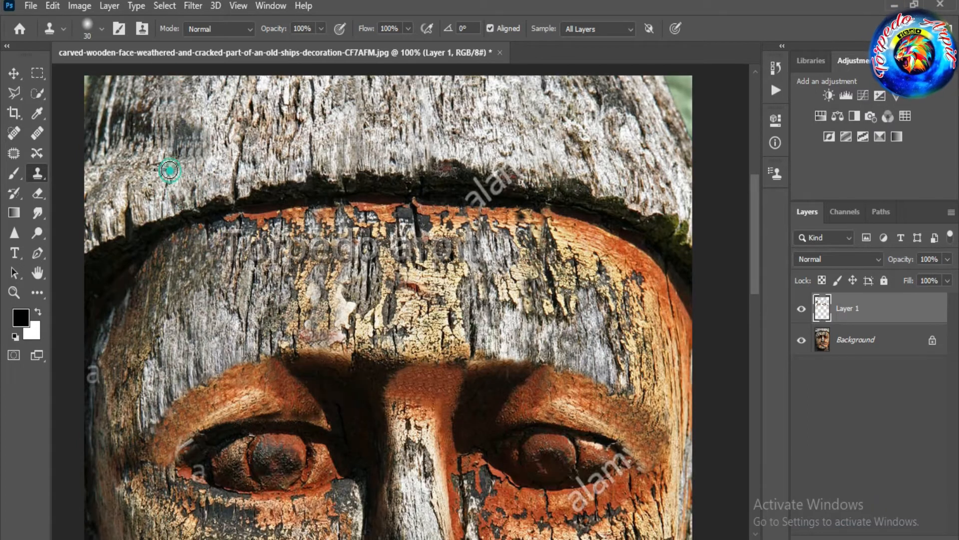
Step: Clone clean wood grain over the smaller cracks on the hat's left side near the brim
{"action": "left_click_drag", "start_coordinate": [170, 170], "coordinate": [172, 207]}
{"action": "left_click_drag", "start_coordinate": [123, 189], "coordinate": [124, 223]}
{"action": "left_click", "coordinate": [240, 136], "text": "alt"}
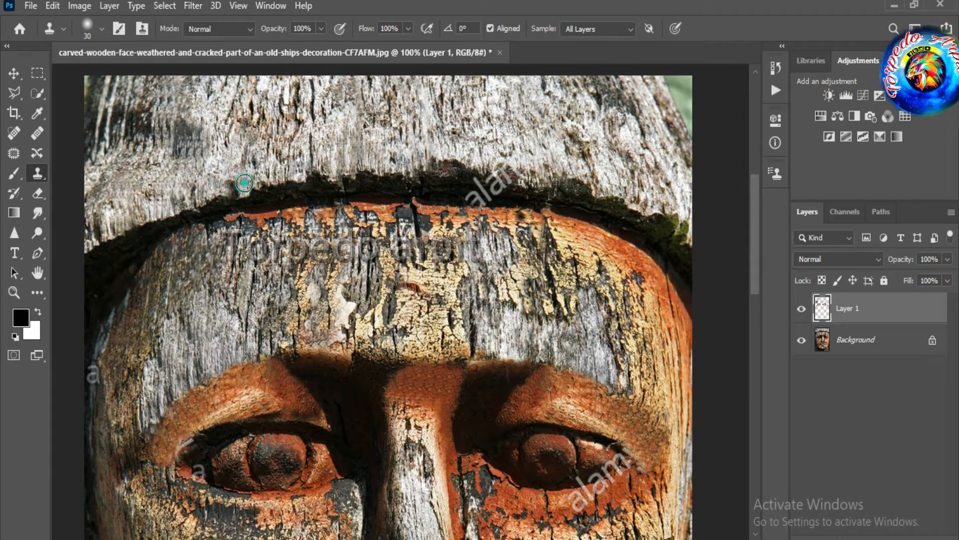
Step: Remove the watermark text across the hat's brim with a 10 px Spot Healing Brush and the Clone Stamp
{"action": "key", "text": "j"}
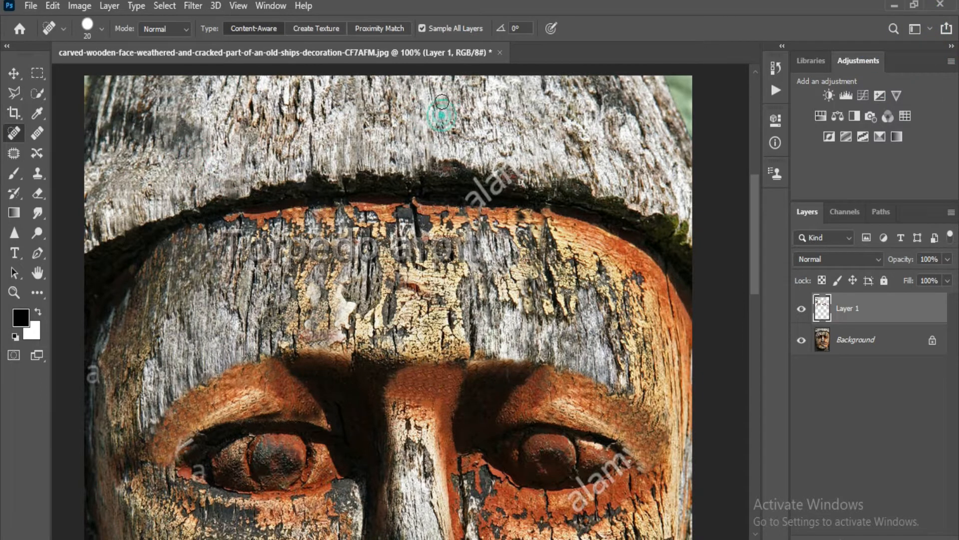
{"action": "scroll", "coordinate": [442, 192], "scroll_direction": "up", "scroll_amount": 2}
{"action": "key", "text": "bracketleft"}
{"action": "key", "text": "bracketleft"}
{"action": "mouse_move", "coordinate": [442, 192]}
{"action": "left_mouse_down"}
{"action": "mouse_move", "coordinate": [464, 204]}
{"action": "mouse_move", "coordinate": [515, 173]}
{"action": "left_mouse_up"}
{"action": "key", "text": "s"}
{"action": "left_click", "coordinate": [510, 145]}
Step: Clone a smooth, even lower edge along the hat's brim and check the retouching with the Background layer hidden
{"action": "key", "text": "ctrl+minus"}
{"action": "mouse_move", "coordinate": [756, 255]}
{"action": "left_mouse_down"}
{"action": "mouse_move", "coordinate": [756, 268]}
{"action": "mouse_move", "coordinate": [756, 255]}
{"action": "left_mouse_up"}
{"action": "left_click", "coordinate": [474, 160], "text": "alt"}
{"action": "left_click_drag", "start_coordinate": [267, 133], "coordinate": [252, 175]}
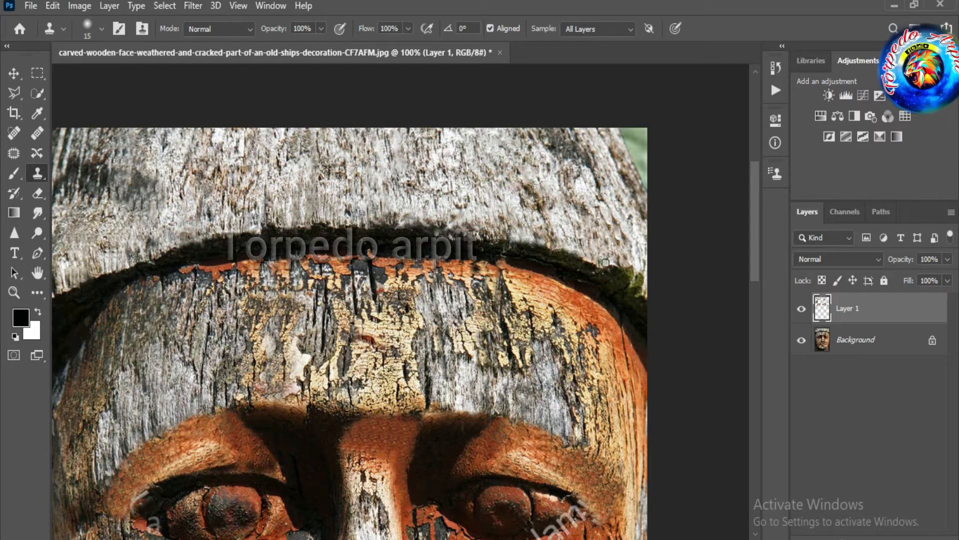
{"action": "left_click_drag", "start_coordinate": [368, 219], "coordinate": [219, 231]}
{"action": "scroll", "coordinate": [218, 231], "scroll_direction": "down", "scroll_amount": 1}
{"action": "scroll", "coordinate": [219, 230], "scroll_direction": "up", "scroll_amount": 1}
{"action": "scroll", "coordinate": [219, 231], "scroll_direction": "left", "scroll_amount": 3}
{"action": "left_click_drag", "start_coordinate": [261, 278], "coordinate": [320, 254]}
{"action": "key", "text": "ctrl+minus"}
{"action": "left_click", "coordinate": [801, 339]}
{"action": "left_click", "coordinate": [801, 340]}
{"action": "scroll", "coordinate": [758, 346], "scroll_direction": "up", "scroll_amount": 1}
Step: Heal the cracked paint along the right side and orange upper edge of the forehead with the Spot Healing Brush
{"action": "key", "text": "j"}
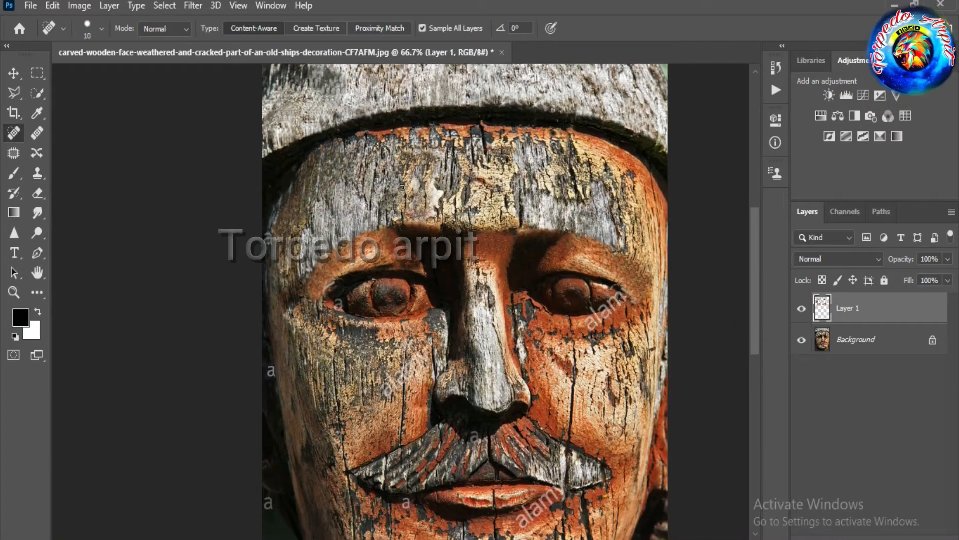
{"action": "mouse_move", "coordinate": [630, 187]}
{"action": "left_mouse_down"}
{"action": "mouse_move", "coordinate": [641, 225]}
{"action": "mouse_move", "coordinate": [653, 188]}
{"action": "mouse_move", "coordinate": [641, 256]}
{"action": "left_mouse_up"}
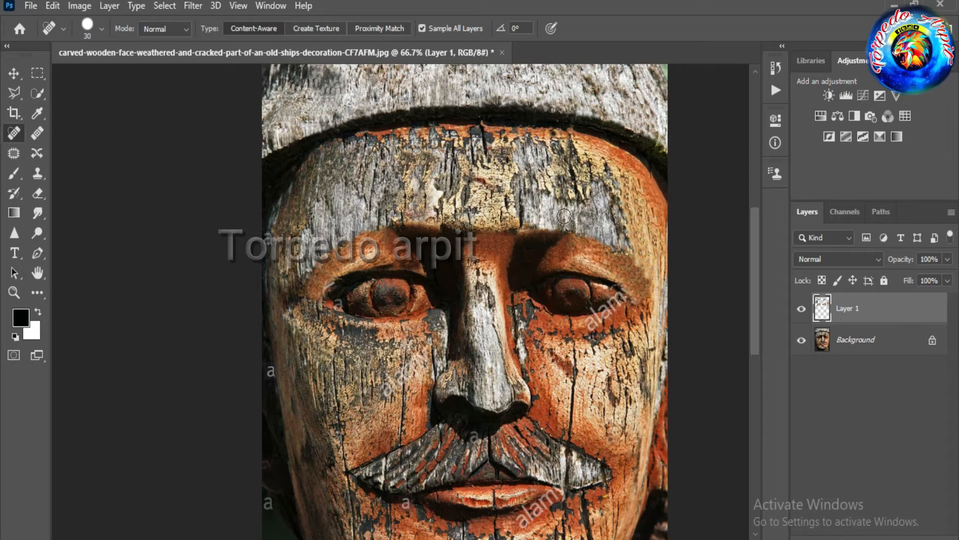
{"action": "left_click_drag", "start_coordinate": [583, 131], "coordinate": [497, 140]}
Step: Heal the cracked yellow patch above the nose bridge with a 15 px Spot Healing Brush
{"action": "key", "text": "ctrl+plus"}
{"action": "scroll", "coordinate": [510, 198], "scroll_direction": "up", "scroll_amount": 3}
{"action": "key", "text": "bracketleft"}
{"action": "key", "text": "bracketleft"}
{"action": "key", "text": "bracketleft"}
{"action": "left_click", "coordinate": [544, 263]}
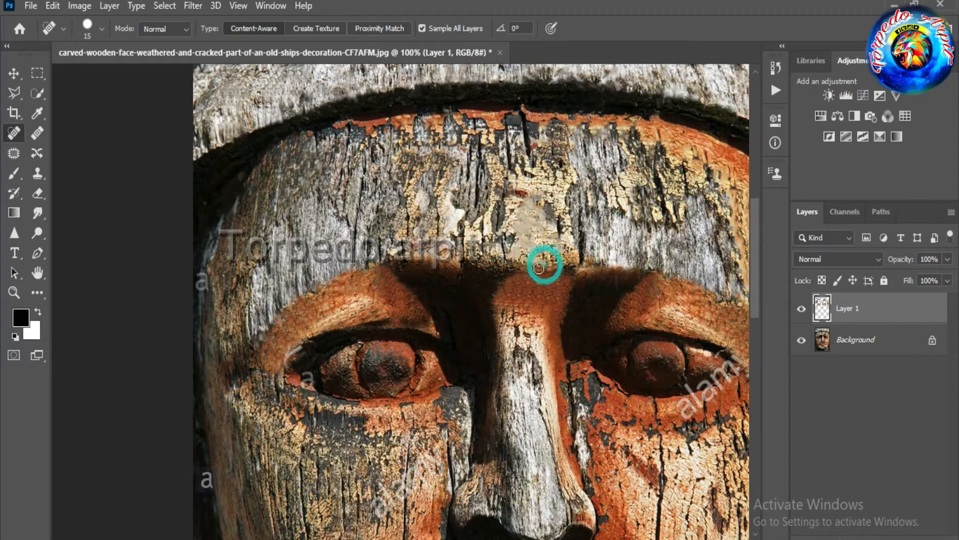
{"action": "left_click_drag", "start_coordinate": [519, 266], "coordinate": [508, 266]}
Step: Repair the crack at the forehead's upper edge and clone orange texture over the chipped paint at its upper right
{"action": "key", "text": "ctrl+minus"}
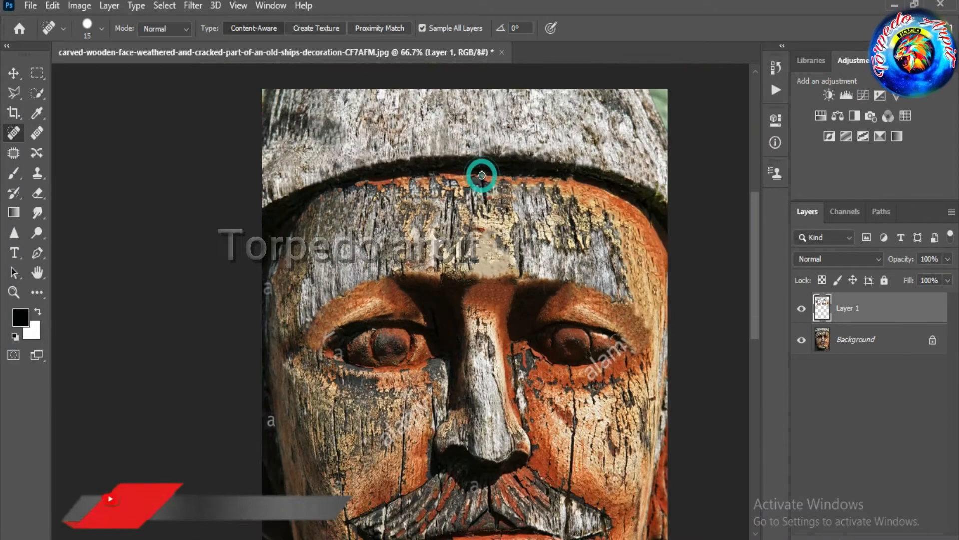
{"action": "key", "text": "ctrl+minus"}
{"action": "left_click", "coordinate": [754, 278]}
{"action": "key", "text": "s"}
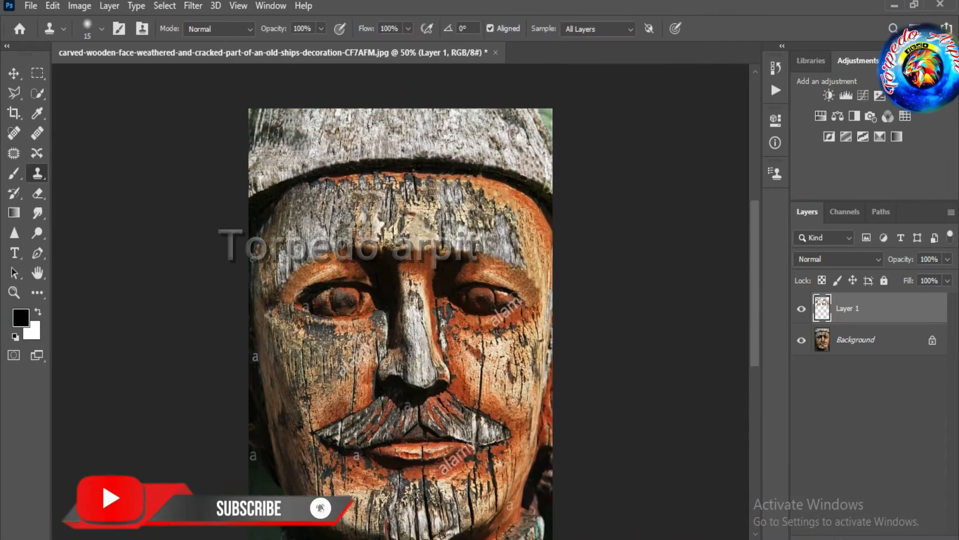
{"action": "key", "text": "ctrl+plus"}
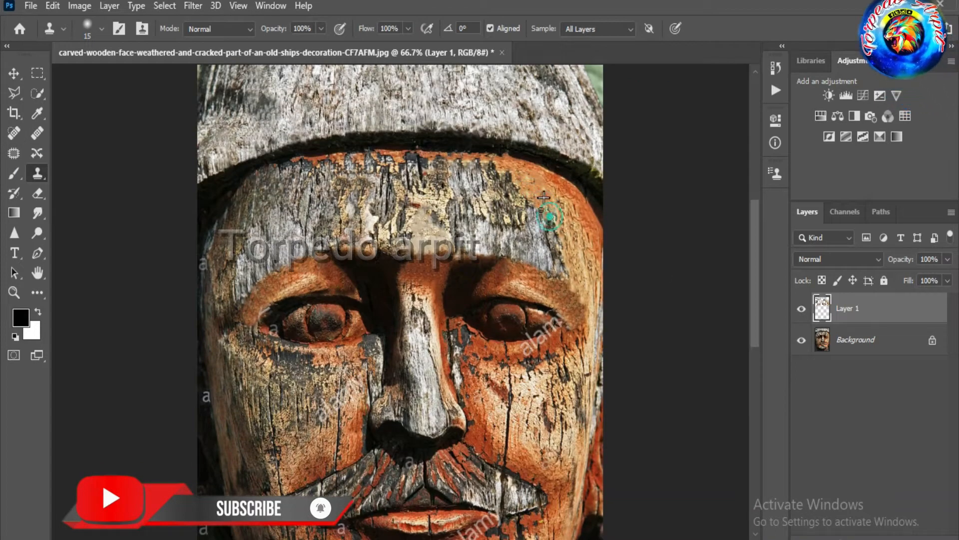
{"action": "key", "text": "ctrl+plus"}
{"action": "scroll", "coordinate": [442, 149], "scroll_direction": "up", "scroll_amount": 1}
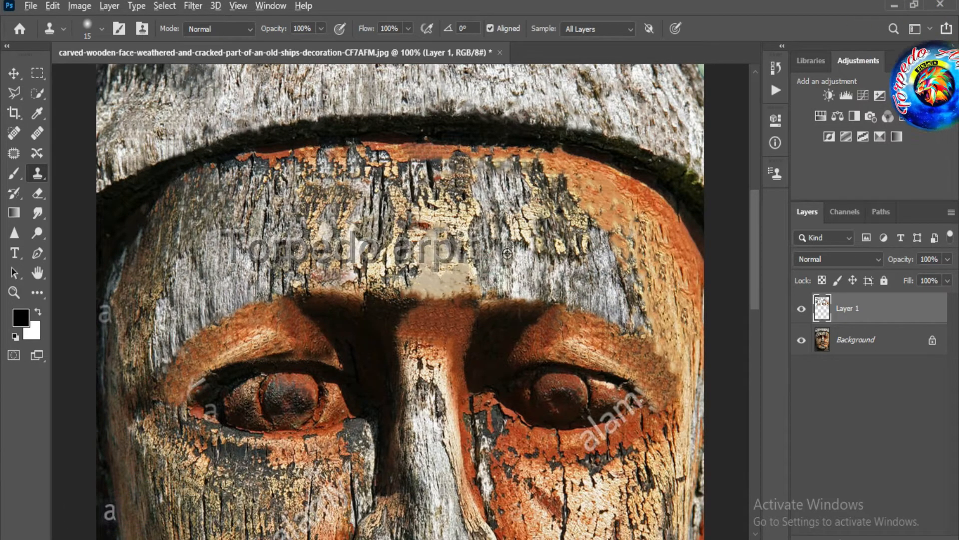
Step: Heal the cracks above the nose bridge and on the forehead's right side, and clone gray wood over the central forehead crack
{"action": "left_click", "coordinate": [37, 133]}
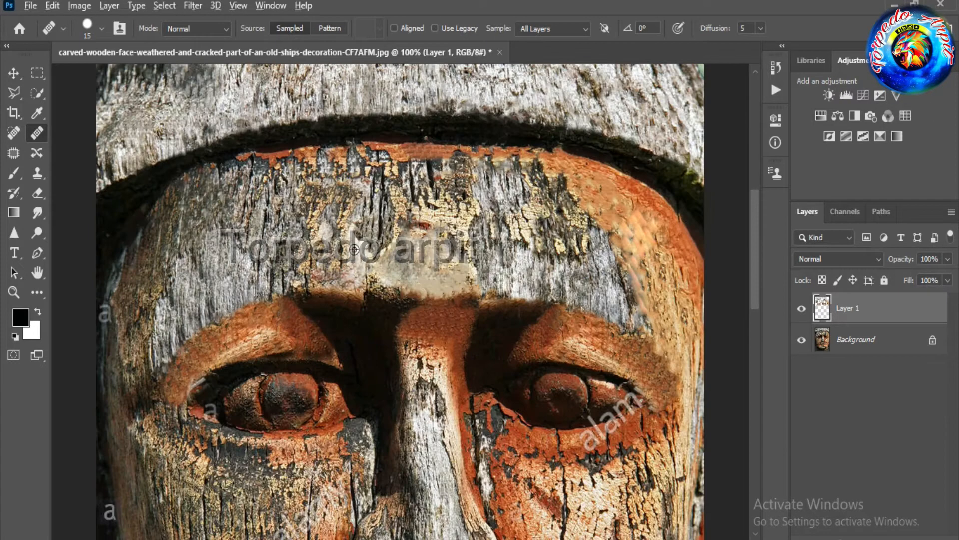
{"action": "key", "text": "s"}
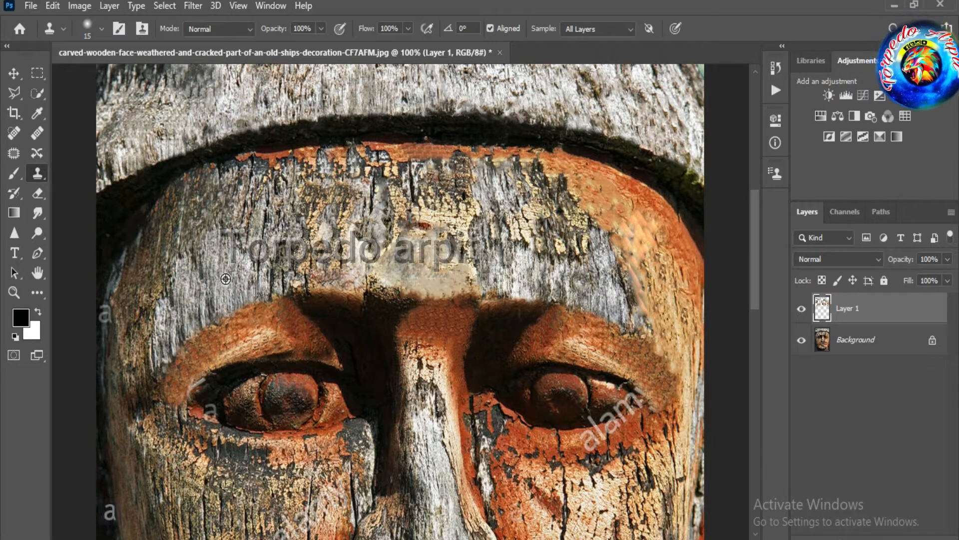
{"action": "left_click", "coordinate": [265, 262], "text": "alt"}
{"action": "left_click_drag", "start_coordinate": [379, 186], "coordinate": [372, 210]}
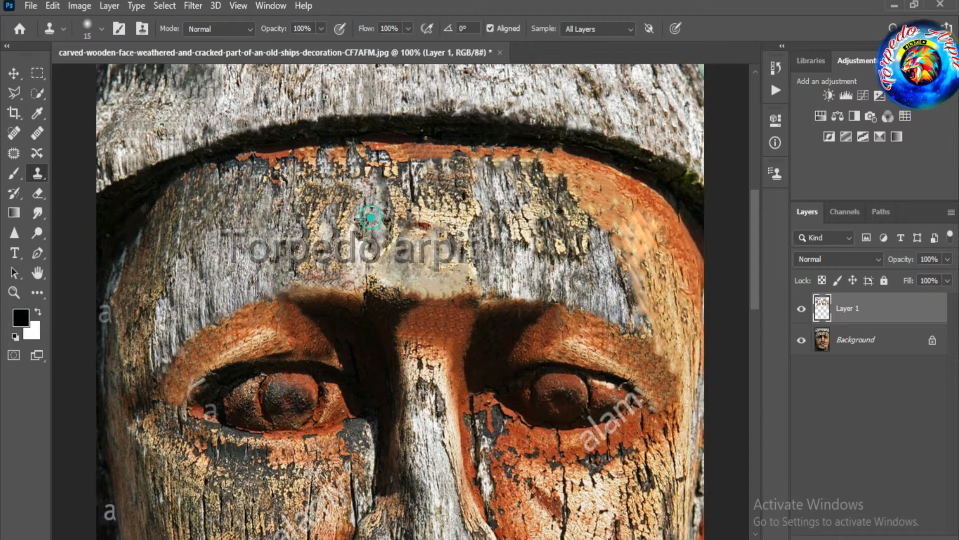
Step: Clone over the remaining cracks on the forehead's orange right side and just below the hat's brim
{"action": "left_click_drag", "start_coordinate": [664, 231], "coordinate": [642, 213]}
{"action": "key", "text": "ctrl+minus"}
{"action": "key", "text": "ctrl+plus"}
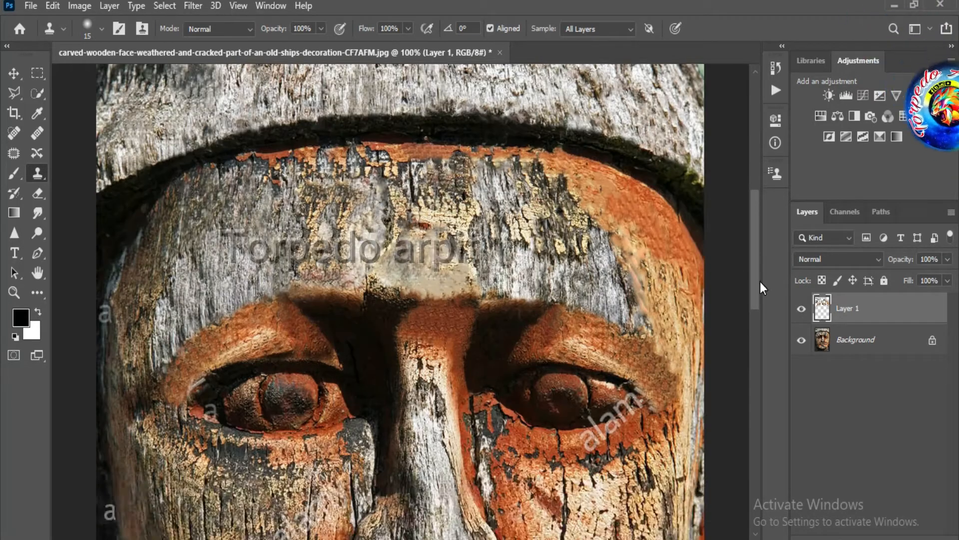
{"action": "left_click_drag", "start_coordinate": [757, 282], "coordinate": [757, 266]}
{"action": "left_click_drag", "start_coordinate": [249, 228], "coordinate": [280, 229]}
{"action": "left_click_drag", "start_coordinate": [381, 234], "coordinate": [382, 243]}
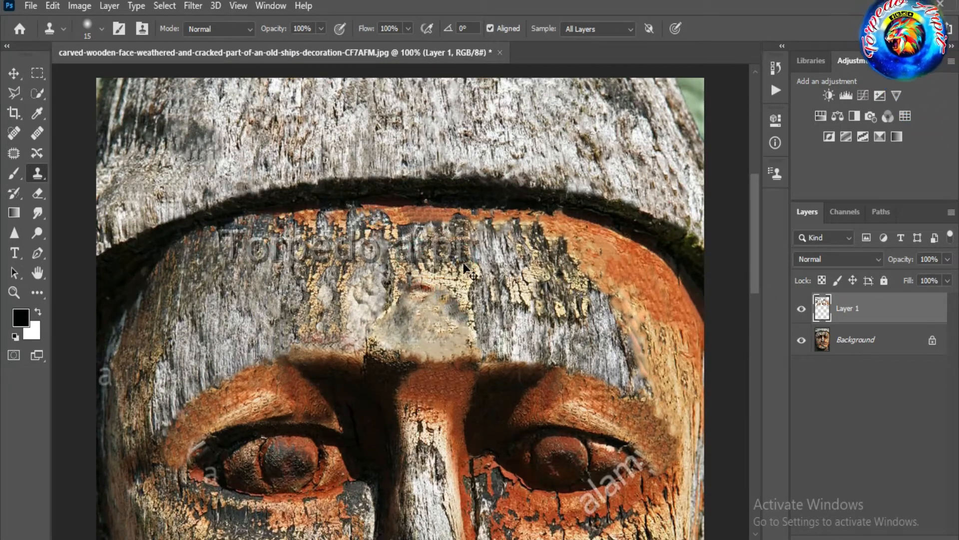
Step: Clone wood texture over the cracks along the nose and around its left nostril
{"action": "key", "text": "ctrl+minus"}
{"action": "key", "text": "ctrl+minus"}
{"action": "key", "text": "ctrl+minus"}
{"action": "key", "text": "ctrl+plus"}
{"action": "key", "text": "ctrl+plus"}
{"action": "key", "text": "ctrl+plus"}
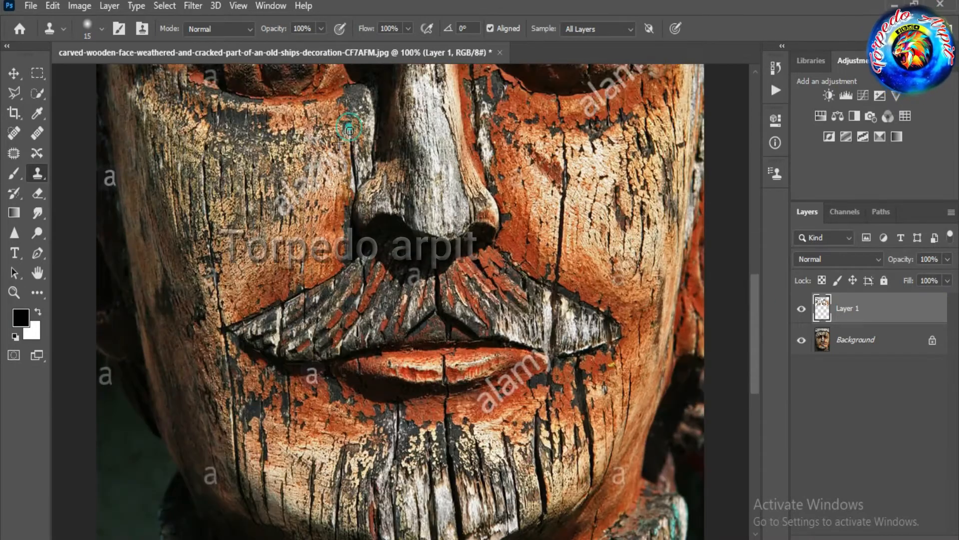
{"action": "key", "text": "ctrl+minus"}
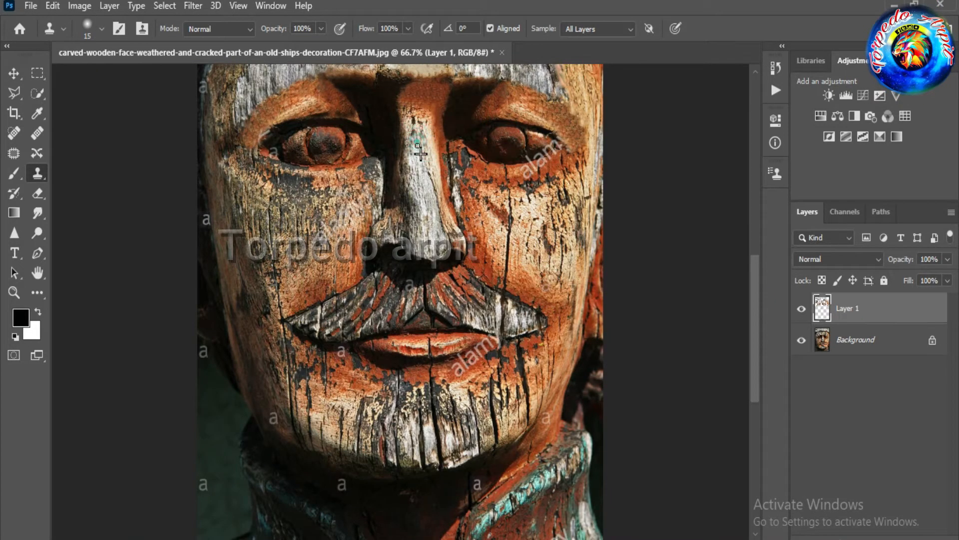
{"action": "key", "text": "ctrl+plus"}
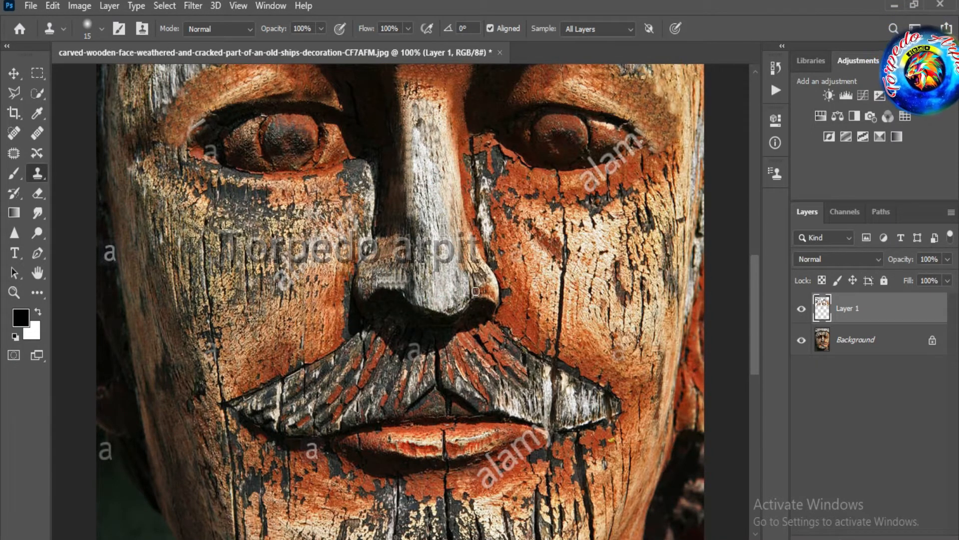
Step: Clone orange paint over the dark chipped patch between the nose and the right eye's inner corner
{"action": "key", "text": "ctrl+minus"}
{"action": "key", "text": "ctrl+plus"}
{"action": "key", "text": "ctrl+plus"}
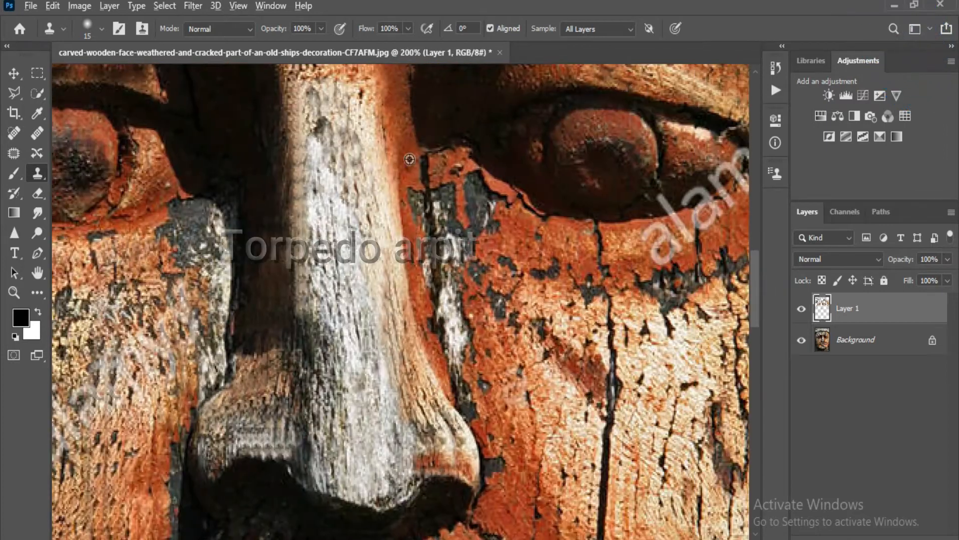
{"action": "left_click", "coordinate": [410, 175], "text": "alt"}
{"action": "mouse_move", "coordinate": [419, 192]}
{"action": "left_mouse_down"}
{"action": "mouse_move", "coordinate": [430, 293]}
{"action": "mouse_move", "coordinate": [446, 200]}
{"action": "mouse_move", "coordinate": [439, 285]}
{"action": "left_mouse_up"}
{"action": "left_click", "coordinate": [506, 234], "text": "alt"}
{"action": "left_click_drag", "start_coordinate": [495, 189], "coordinate": [548, 225]}
{"action": "mouse_move", "coordinate": [488, 198]}
{"action": "left_mouse_down"}
{"action": "mouse_move", "coordinate": [470, 199]}
{"action": "mouse_move", "coordinate": [460, 168]}
{"action": "left_mouse_up"}
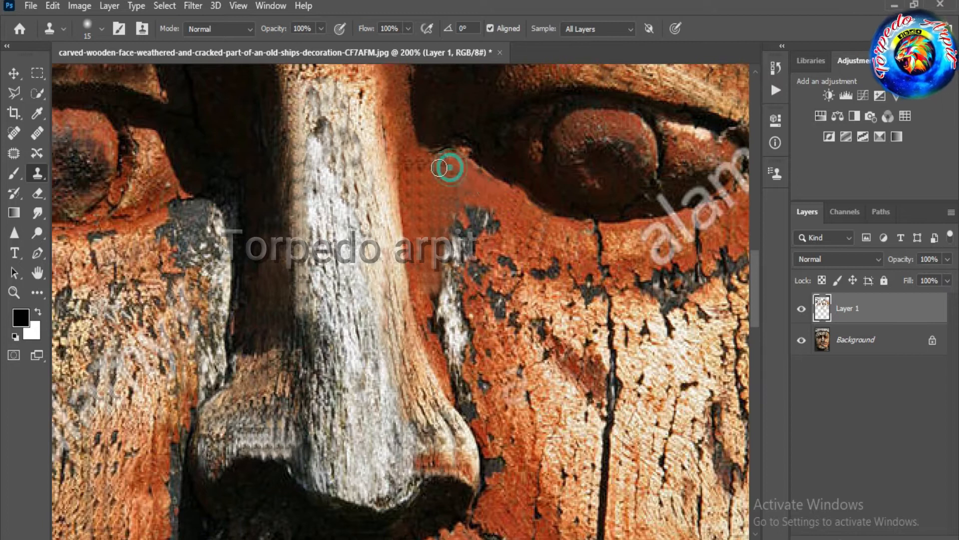
Step: Heal the paint chips and cracks below the right eye and on the right cheek with a 9 px Spot Healing Brush
{"action": "key", "text": "j"}
{"action": "mouse_move", "coordinate": [532, 266]}
{"action": "left_mouse_down"}
{"action": "mouse_move", "coordinate": [566, 273]}
{"action": "mouse_move", "coordinate": [499, 257]}
{"action": "mouse_move", "coordinate": [464, 209]}
{"action": "left_mouse_up"}
{"action": "key", "text": "bracketleft"}
{"action": "key", "text": "bracketleft"}
{"action": "left_click_drag", "start_coordinate": [621, 333], "coordinate": [654, 323]}
{"action": "left_click", "coordinate": [671, 334]}
{"action": "left_click", "coordinate": [513, 438]}
{"action": "left_click_drag", "start_coordinate": [504, 368], "coordinate": [511, 385]}
{"action": "left_click_drag", "start_coordinate": [530, 396], "coordinate": [529, 492]}
{"action": "left_click_drag", "start_coordinate": [465, 274], "coordinate": [491, 352]}
{"action": "left_click_drag", "start_coordinate": [505, 368], "coordinate": [506, 373]}
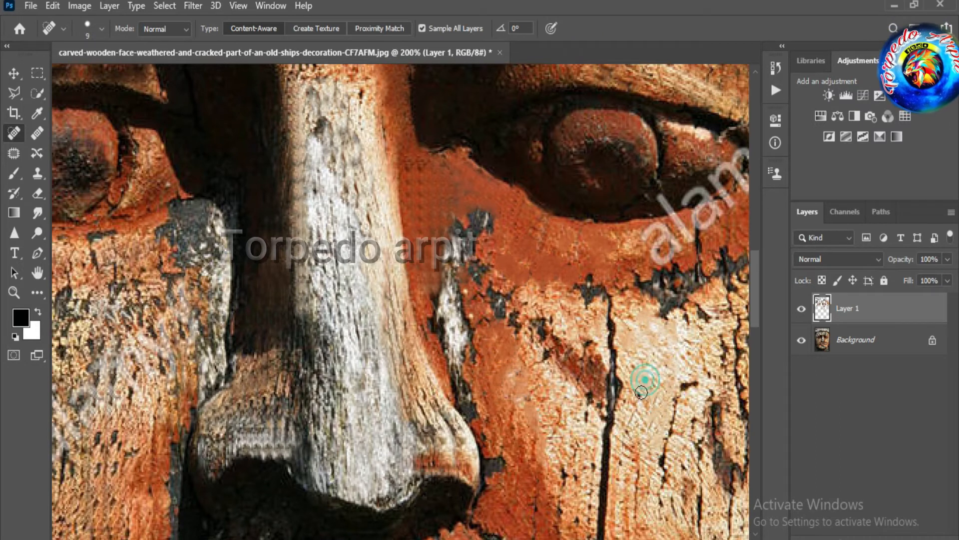
Step: Clone orange paint over the gray and dark strip beside the nose with a 15 px Clone Stamp
{"action": "key", "text": "ctrl+0"}
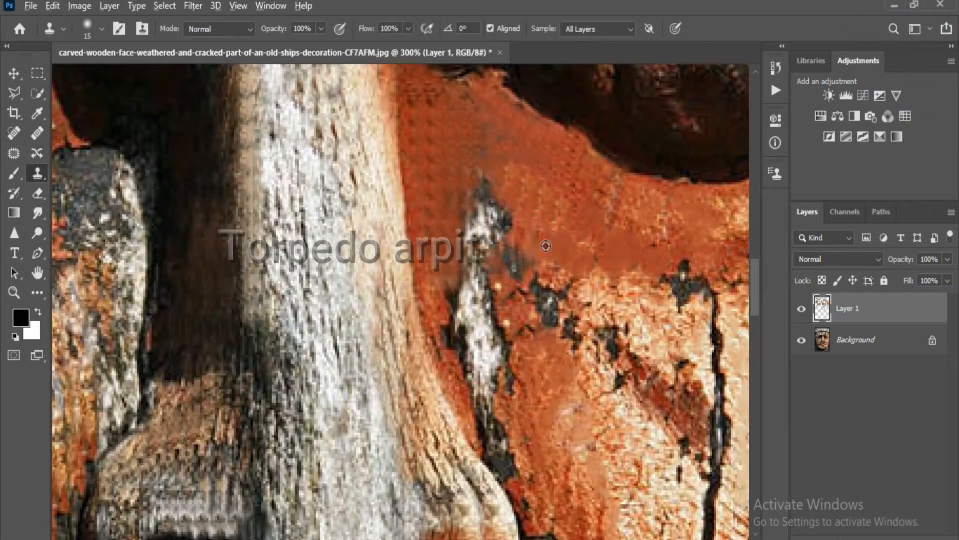
{"action": "left_click", "coordinate": [546, 246], "text": "alt"}
{"action": "left_click_drag", "start_coordinate": [514, 234], "coordinate": [467, 272]}
{"action": "left_click_drag", "start_coordinate": [611, 184], "coordinate": [614, 217]}
{"action": "key", "text": "ctrl+minus"}
{"action": "key", "text": "ctrl+minus"}
{"action": "key", "text": "ctrl+minus"}
{"action": "key", "text": "ctrl+plus"}
{"action": "key", "text": "ctrl+plus"}
Step: Clone clean cheek texture over the long vertical crack and the dark patches on the right cheek
{"action": "mouse_move", "coordinate": [706, 262]}
{"action": "left_mouse_down"}
{"action": "mouse_move", "coordinate": [423, 255]}
{"action": "mouse_move", "coordinate": [485, 245]}
{"action": "mouse_move", "coordinate": [520, 202]}
{"action": "left_mouse_up"}
{"action": "scroll", "coordinate": [222, 310], "scroll_direction": "left", "scroll_amount": 3}
{"action": "left_click_drag", "start_coordinate": [430, 303], "coordinate": [456, 283]}
{"action": "left_click", "coordinate": [487, 342], "text": "alt"}
{"action": "mouse_move", "coordinate": [468, 320]}
{"action": "left_mouse_down"}
{"action": "mouse_move", "coordinate": [468, 298]}
{"action": "mouse_move", "coordinate": [450, 359]}
{"action": "mouse_move", "coordinate": [457, 394]}
{"action": "mouse_move", "coordinate": [425, 327]}
{"action": "left_mouse_up"}
{"action": "key", "text": "ctrl+minus"}
{"action": "key", "text": "ctrl+minus"}
{"action": "key", "text": "ctrl+minus"}
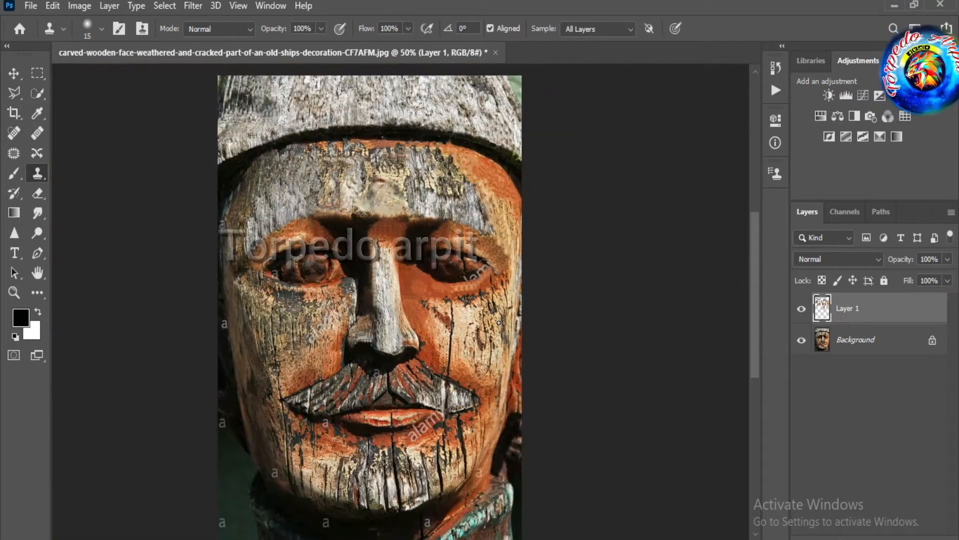
{"action": "key", "text": "ctrl+plus"}
{"action": "key", "text": "ctrl+plus"}
{"action": "left_click_drag", "start_coordinate": [501, 388], "coordinate": [488, 439]}
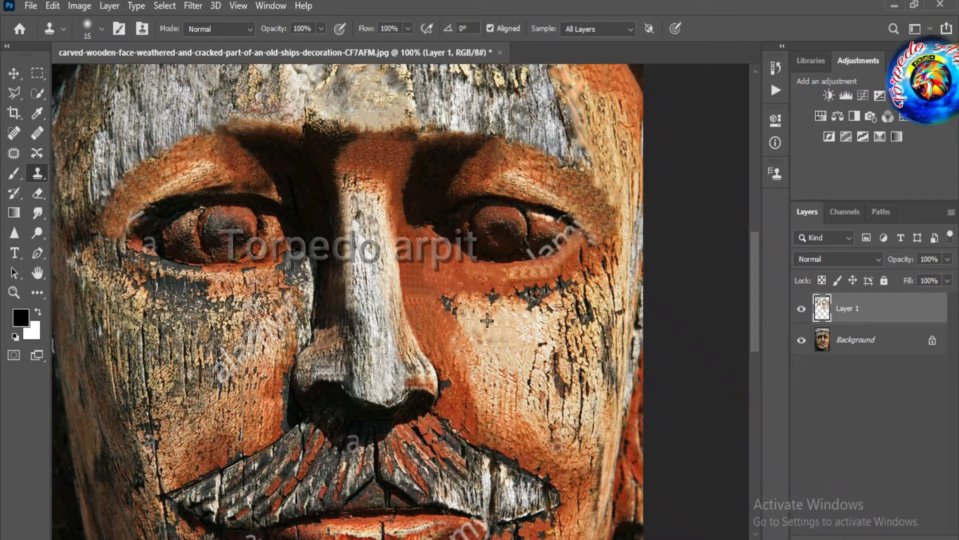
Step: Heal the small chips on the right cheek's upper edge and clone orange texture below the right eye
{"action": "key", "text": "j"}
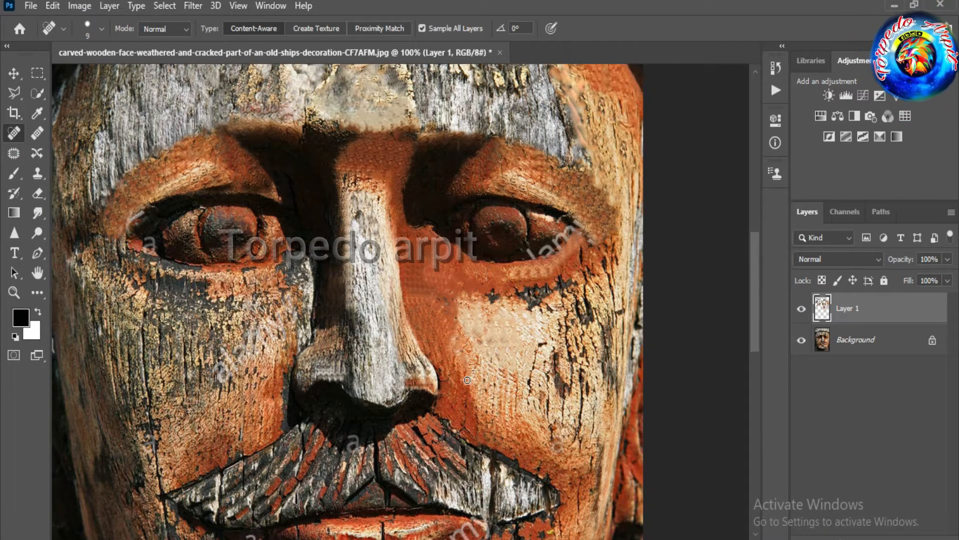
{"action": "scroll", "coordinate": [591, 275], "scroll_direction": "up", "scroll_amount": 3}
{"action": "left_click", "coordinate": [39, 174]}
{"action": "left_click_drag", "start_coordinate": [415, 286], "coordinate": [421, 290]}
{"action": "left_click", "coordinate": [471, 323], "text": "alt"}
{"action": "mouse_move", "coordinate": [481, 290]}
{"action": "left_mouse_down"}
{"action": "mouse_move", "coordinate": [521, 286]}
{"action": "mouse_move", "coordinate": [529, 320]}
{"action": "left_mouse_up"}
{"action": "scroll", "coordinate": [500, 291], "scroll_direction": "down", "scroll_amount": 3}
{"action": "scroll", "coordinate": [515, 291], "scroll_direction": "up", "scroll_amount": 3}
{"action": "mouse_move", "coordinate": [569, 183]}
{"action": "left_mouse_down"}
{"action": "mouse_move", "coordinate": [547, 269]}
{"action": "mouse_move", "coordinate": [497, 214]}
{"action": "mouse_move", "coordinate": [440, 340]}
{"action": "mouse_move", "coordinate": [462, 330]}
{"action": "mouse_move", "coordinate": [461, 356]}
{"action": "left_mouse_up"}
Step: Clone over the remaining watermark traces at the right eye's outer corner and upper lid
{"action": "key", "text": "ctrl+minus"}
{"action": "key", "text": "ctrl+minus"}
{"action": "key", "text": "ctrl+minus"}
{"action": "key", "text": "ctrl+plus"}
{"action": "key", "text": "ctrl+plus"}
{"action": "key", "text": "ctrl+plus"}
{"action": "mouse_move", "coordinate": [431, 191]}
{"action": "left_mouse_down"}
{"action": "mouse_move", "coordinate": [390, 207]}
{"action": "mouse_move", "coordinate": [439, 188]}
{"action": "left_mouse_up"}
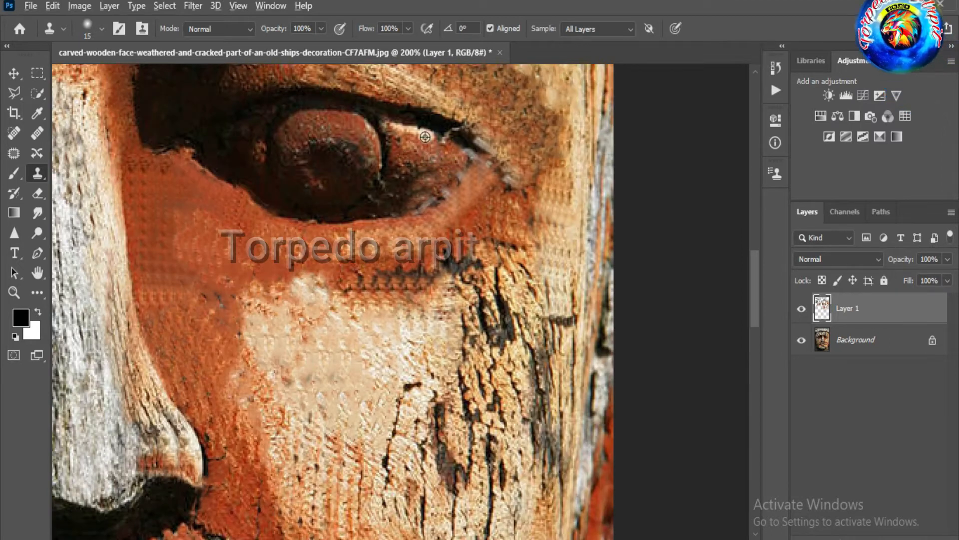
{"action": "left_click_drag", "start_coordinate": [463, 117], "coordinate": [424, 101]}
Step: Heal the cracks across the middle of the right cheek with a 9 px Spot Healing Brush
{"action": "key", "text": "ctrl+minus"}
{"action": "key", "text": "ctrl+minus"}
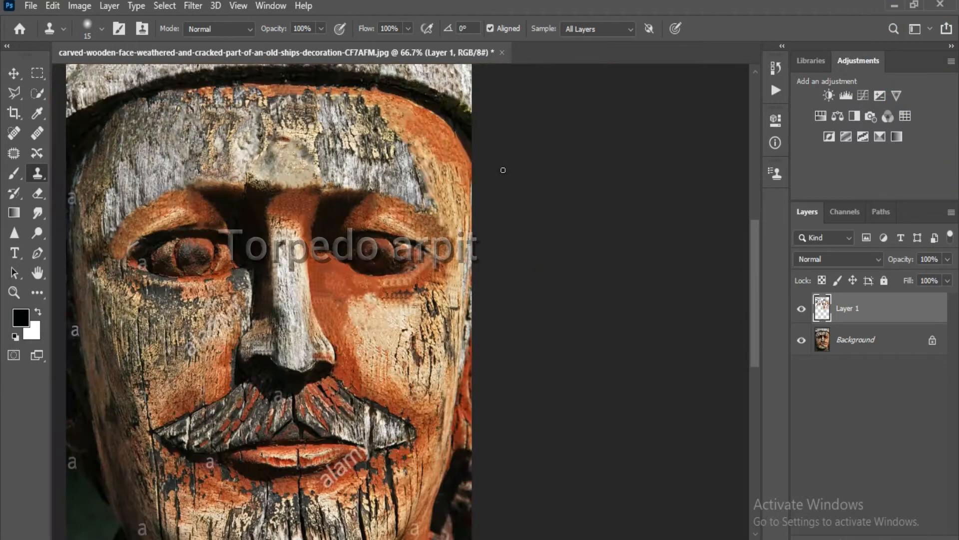
{"action": "key", "text": "j"}
{"action": "key", "text": "ctrl+plus"}
{"action": "key", "text": "ctrl+plus"}
{"action": "scroll", "coordinate": [497, 274], "scroll_direction": "down", "scroll_amount": 3}
{"action": "mouse_move", "coordinate": [359, 280]}
{"action": "left_mouse_down"}
{"action": "mouse_move", "coordinate": [379, 281]}
{"action": "mouse_move", "coordinate": [385, 388]}
{"action": "left_mouse_up"}
{"action": "left_click_drag", "start_coordinate": [424, 414], "coordinate": [423, 354]}
{"action": "left_click_drag", "start_coordinate": [436, 278], "coordinate": [454, 373]}
{"action": "mouse_move", "coordinate": [454, 406]}
{"action": "left_mouse_down"}
{"action": "mouse_move", "coordinate": [455, 373]}
{"action": "mouse_move", "coordinate": [401, 361]}
{"action": "left_mouse_up"}
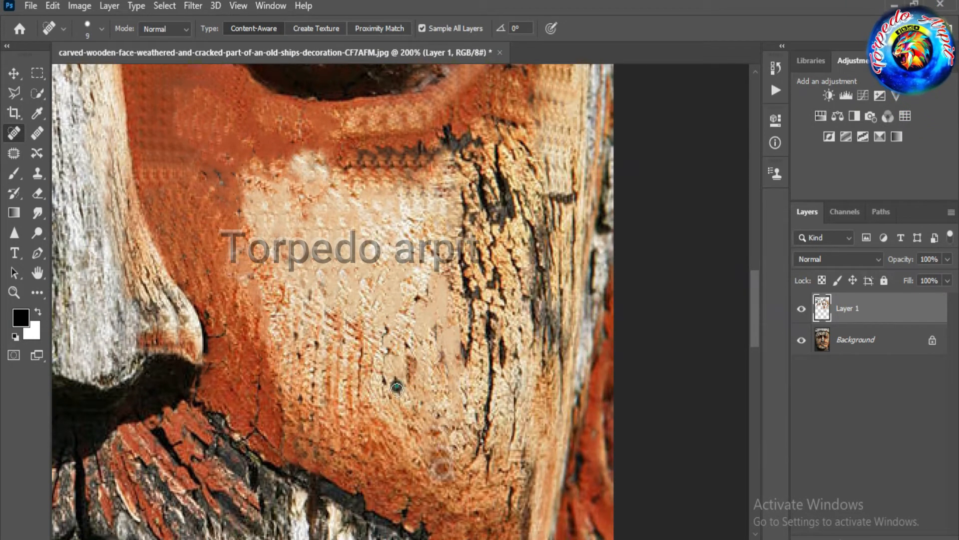
Step: Heal the dark vertical cracks on the outer part of the right cheek
{"action": "left_click_drag", "start_coordinate": [487, 473], "coordinate": [490, 401]}
{"action": "left_click_drag", "start_coordinate": [491, 376], "coordinate": [463, 252]}
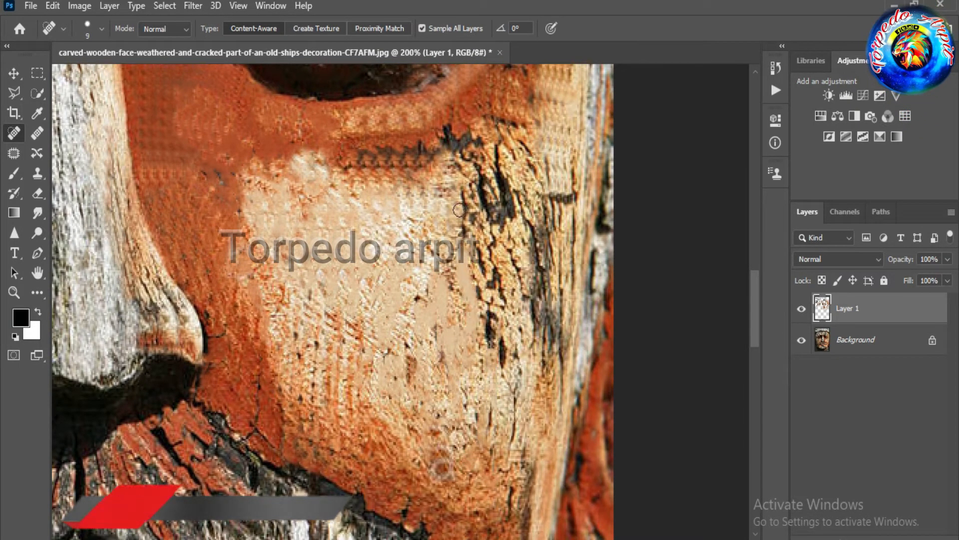
{"action": "key", "text": "ctrl+plus"}
{"action": "left_click_drag", "start_coordinate": [414, 394], "coordinate": [416, 413]}
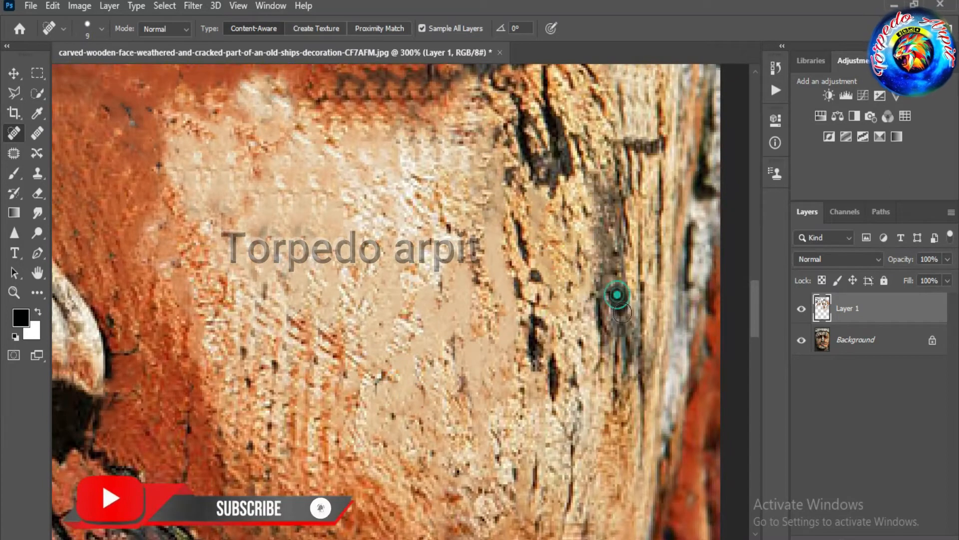
{"action": "scroll", "coordinate": [757, 299], "scroll_direction": "up", "scroll_amount": 3}
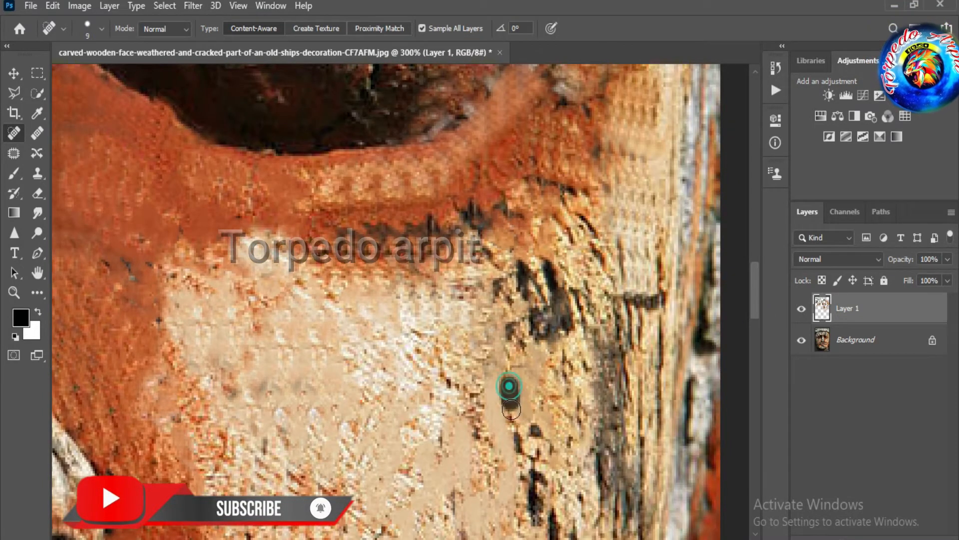
{"action": "scroll", "coordinate": [533, 495], "scroll_direction": "down", "scroll_amount": 5}
{"action": "left_click_drag", "start_coordinate": [557, 286], "coordinate": [565, 333]}
{"action": "left_click_drag", "start_coordinate": [573, 383], "coordinate": [572, 412]}
{"action": "left_click_drag", "start_coordinate": [572, 484], "coordinate": [572, 522]}
{"action": "left_click", "coordinate": [460, 375]}
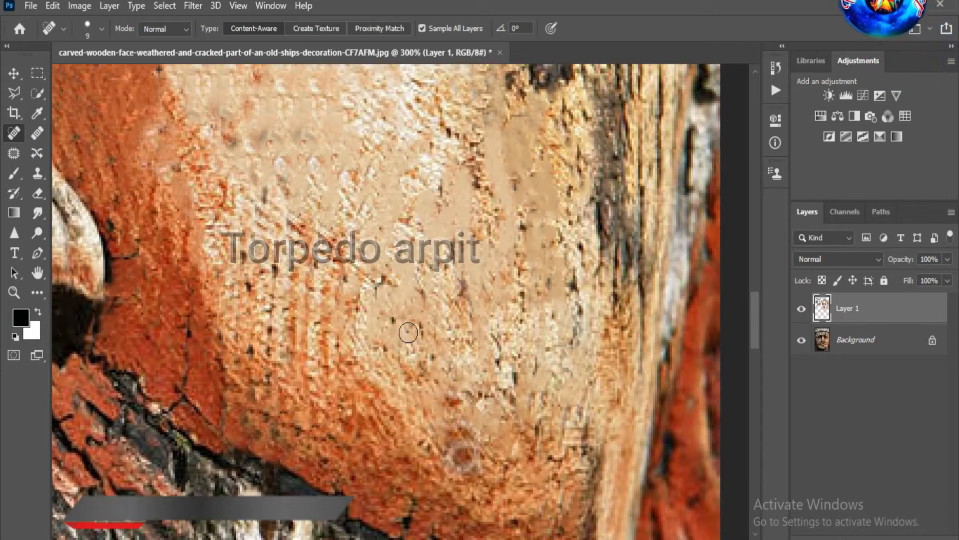
Step: Clone over the dark chips below the right eye and the gray streak along the cheek's outer edge with a 9 px brush
{"action": "key", "text": "ctrl+minus"}
{"action": "key", "text": "ctrl+plus"}
{"action": "key", "text": "s"}
{"action": "mouse_move", "coordinate": [410, 197]}
{"action": "left_mouse_down"}
{"action": "mouse_move", "coordinate": [344, 220]}
{"action": "mouse_move", "coordinate": [477, 203]}
{"action": "mouse_move", "coordinate": [461, 212]}
{"action": "left_mouse_up"}
{"action": "left_click", "coordinate": [474, 193], "text": "alt"}
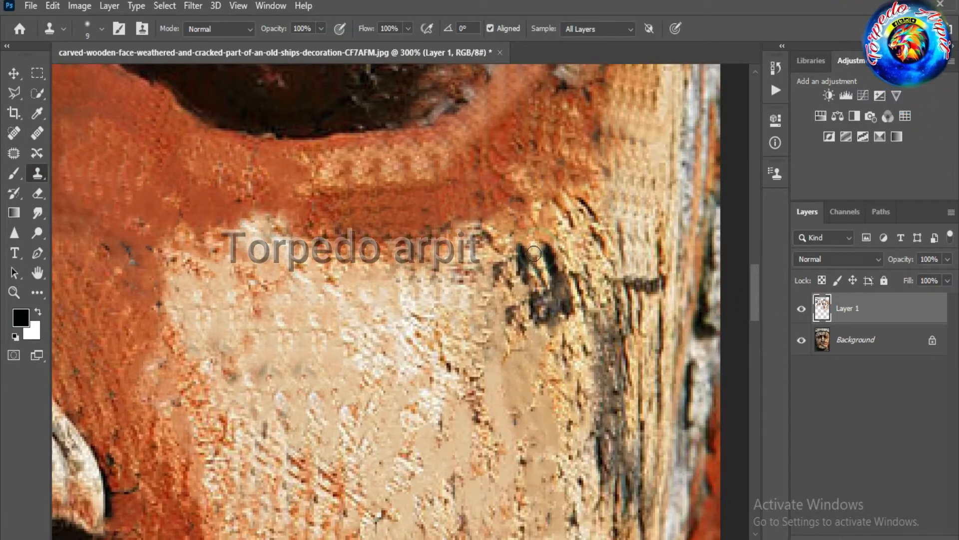
{"action": "left_click_drag", "start_coordinate": [558, 258], "coordinate": [496, 245]}
{"action": "scroll", "coordinate": [538, 276], "scroll_direction": "right", "scroll_amount": 3}
{"action": "mouse_move", "coordinate": [353, 325]}
{"action": "left_mouse_down"}
{"action": "mouse_move", "coordinate": [375, 257]}
{"action": "mouse_move", "coordinate": [386, 328]}
{"action": "left_mouse_up"}
{"action": "key", "text": "ctrl+minus"}
{"action": "left_click_drag", "start_coordinate": [754, 315], "coordinate": [755, 338]}
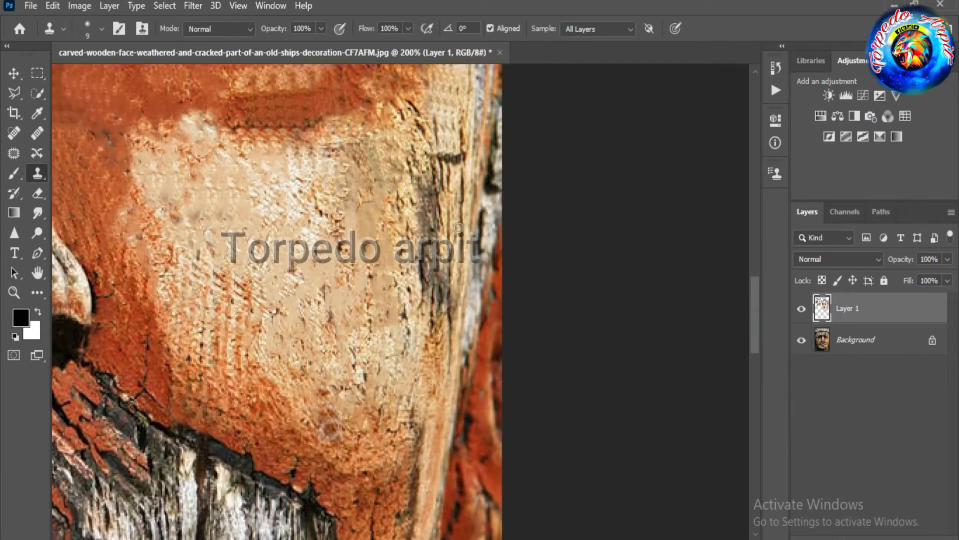
{"action": "left_click_drag", "start_coordinate": [447, 181], "coordinate": [458, 284]}
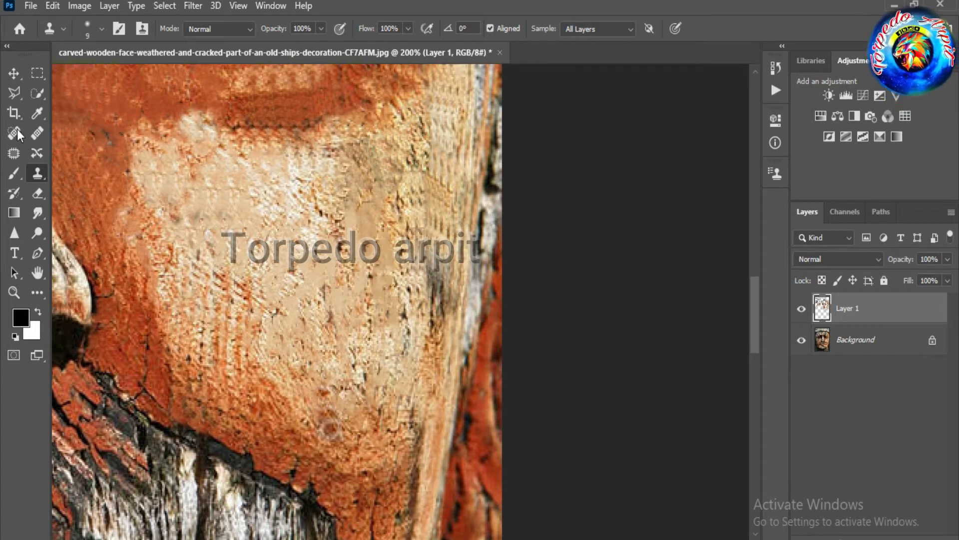
Step: Transform the copied left half of the moustache, mirroring it horizontally onto the right side
{"action": "key", "text": "j"}
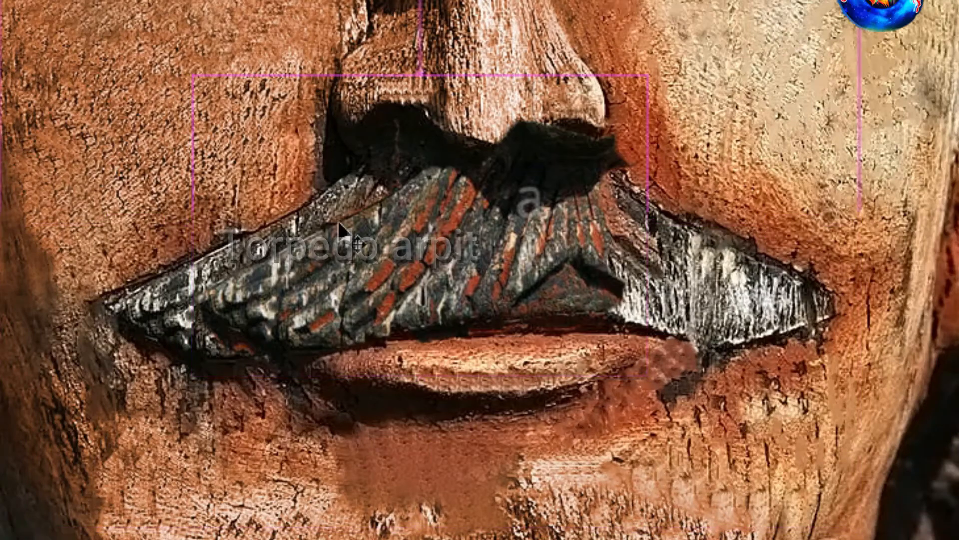
{"action": "key", "text": "ctrl+t"}
{"action": "left_click_drag", "start_coordinate": [341, 221], "coordinate": [252, 255]}
{"action": "left_click_drag", "start_coordinate": [126, 194], "coordinate": [147, 195]}
{"action": "right_click", "coordinate": [295, 292]}
{"action": "left_click", "coordinate": [345, 258]}
{"action": "left_click_drag", "start_coordinate": [396, 106], "coordinate": [651, 139]}
{"action": "left_click_drag", "start_coordinate": [604, 429], "coordinate": [607, 428]}
{"action": "left_click", "coordinate": [692, 300]}
Step: Clean up the stray fringes around the mirrored moustache piece
{"action": "left_click", "coordinate": [706, 435]}
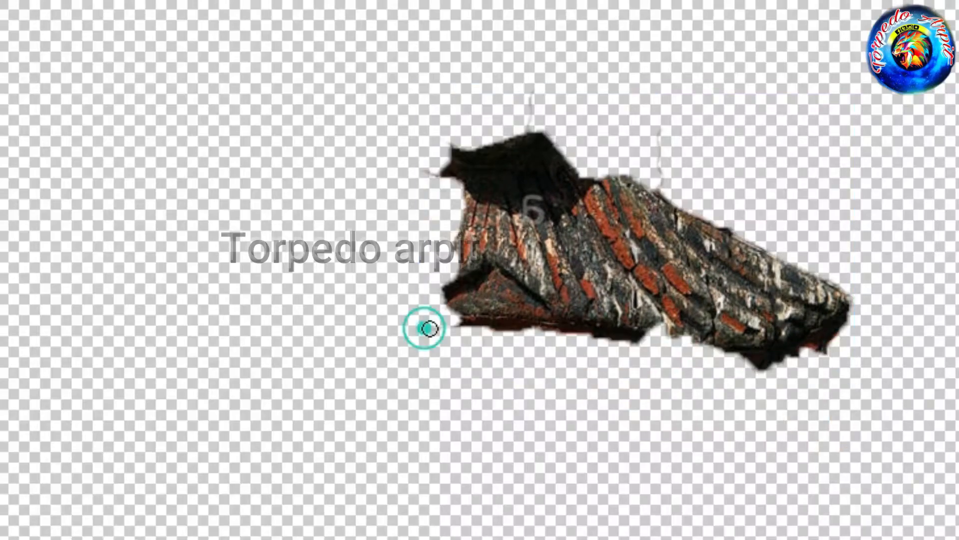
{"action": "left_click_drag", "start_coordinate": [720, 357], "coordinate": [824, 350]}
{"action": "left_click_drag", "start_coordinate": [439, 170], "coordinate": [530, 100]}
{"action": "left_click_drag", "start_coordinate": [660, 144], "coordinate": [659, 194]}
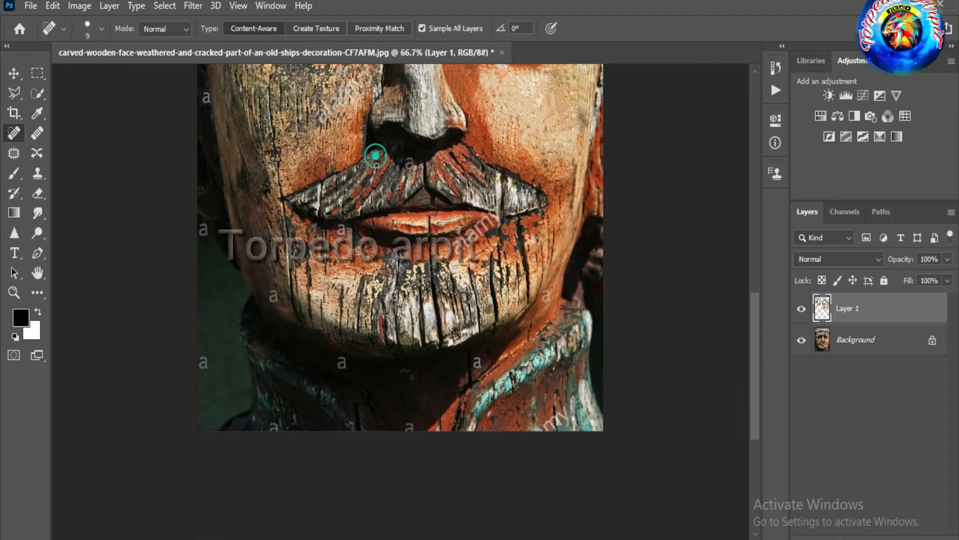
Step: Clone over the central crack running through the lower lip and the orange paint beneath it
{"action": "key", "text": "s"}
{"action": "scroll", "coordinate": [400, 150], "scroll_direction": "up", "scroll_amount": 2}
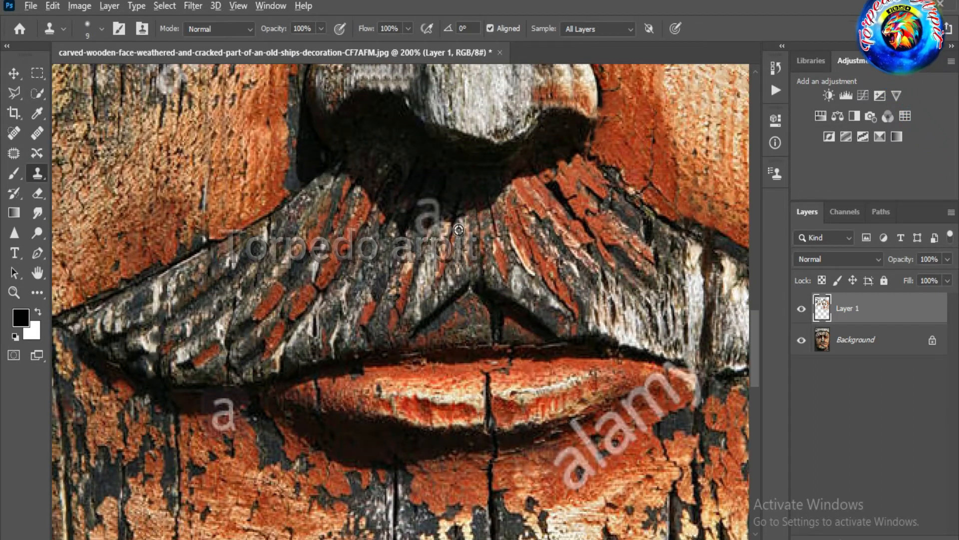
{"action": "scroll", "coordinate": [494, 244], "scroll_direction": "down", "scroll_amount": 2}
{"action": "scroll", "coordinate": [494, 245], "scroll_direction": "up", "scroll_amount": 2}
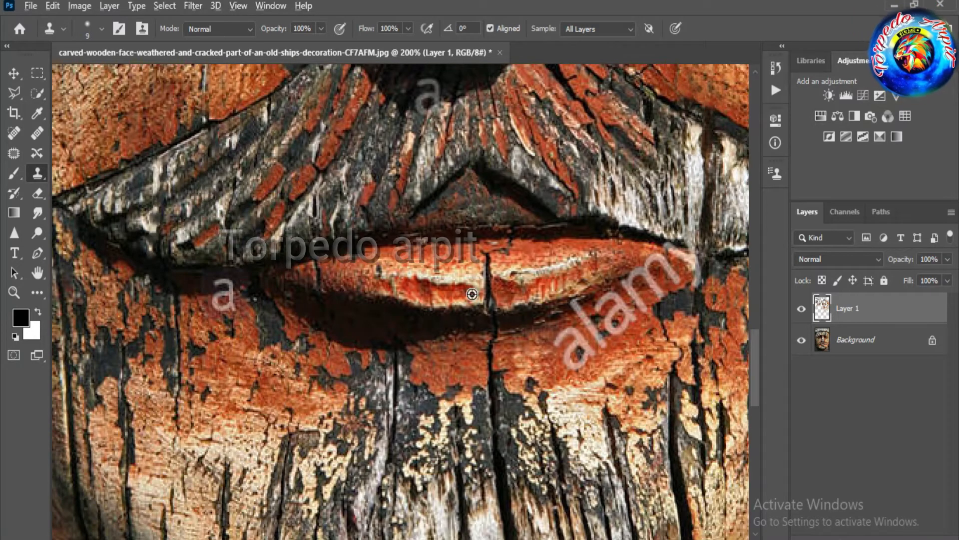
{"action": "left_click_drag", "start_coordinate": [516, 250], "coordinate": [524, 88]}
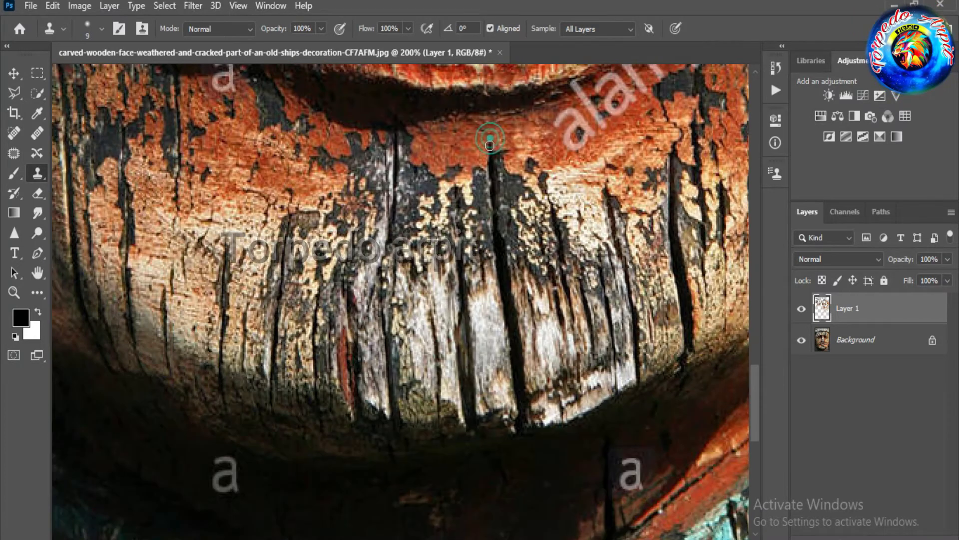
{"action": "scroll", "coordinate": [491, 132], "scroll_direction": "down", "scroll_amount": 4}
{"action": "key", "text": "ctrl+plus"}
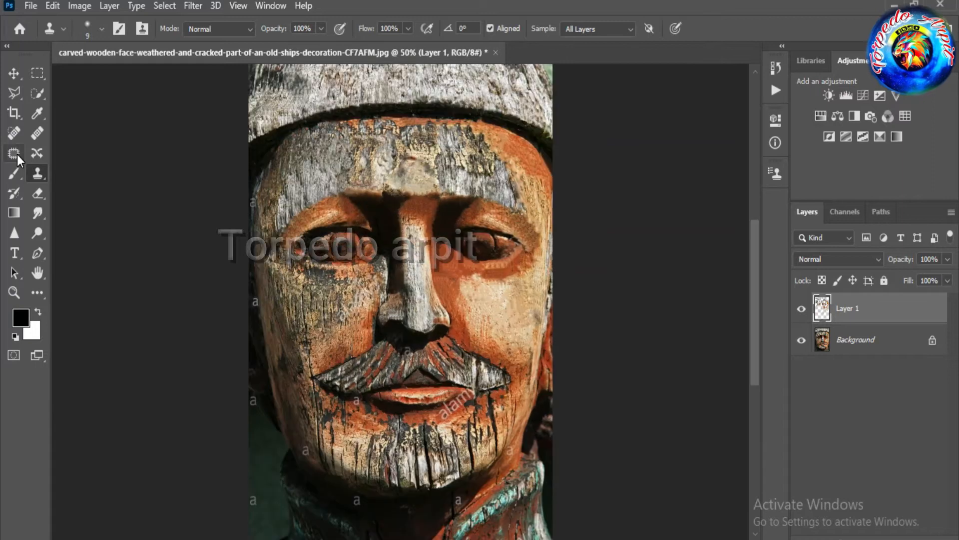
Step: Heal the cracked texture on the left cheek with a 25 px Spot Healing Brush
{"action": "key", "text": "j"}
{"action": "key", "text": "ctrl+plus"}
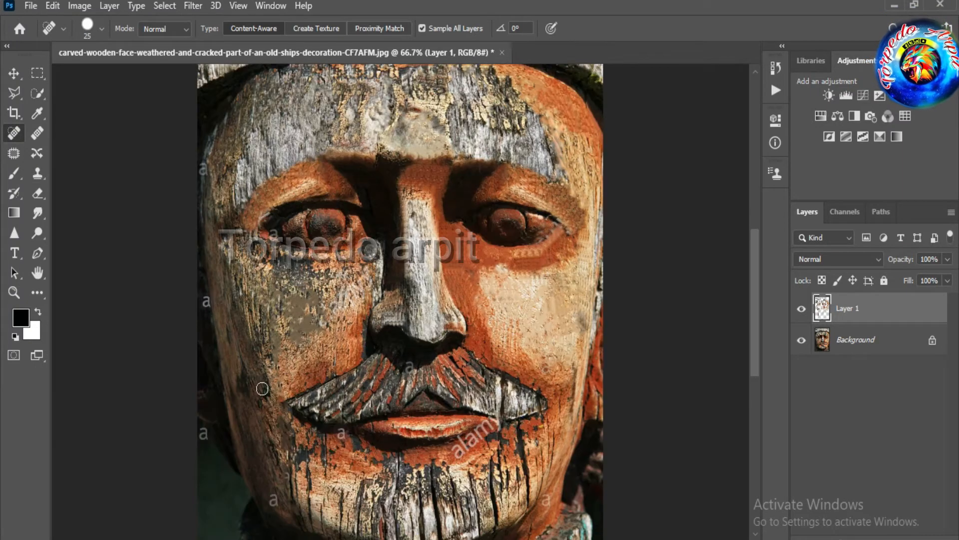
{"action": "key", "text": "ctrl+minus"}
{"action": "key", "text": "ctrl+minus"}
{"action": "key", "text": "ctrl+plus"}
{"action": "key", "text": "ctrl+plus"}
Step: Clone over the dark cracks on the chin's right side and heal the vertical cracks in the central beard area
{"action": "scroll", "coordinate": [628, 336], "scroll_direction": "down", "scroll_amount": 10}
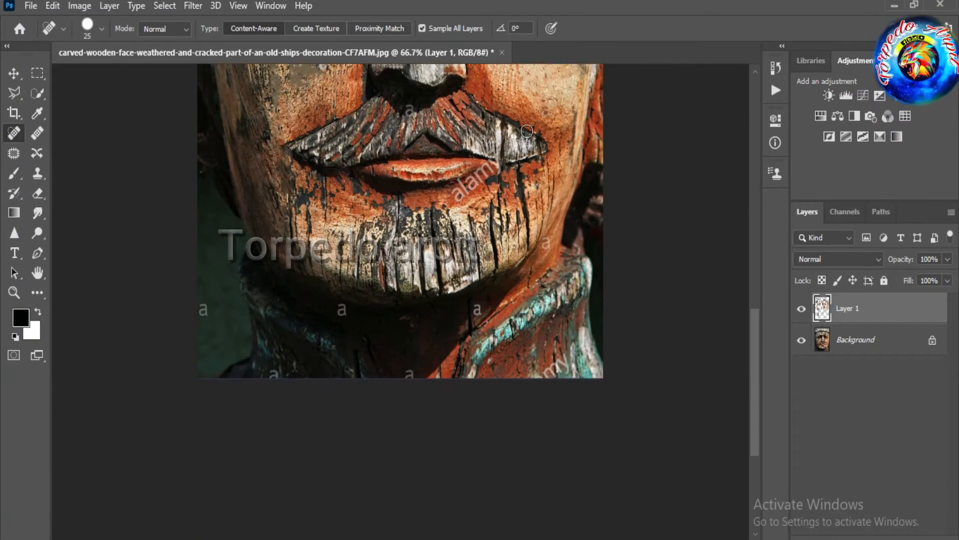
{"action": "key", "text": "s"}
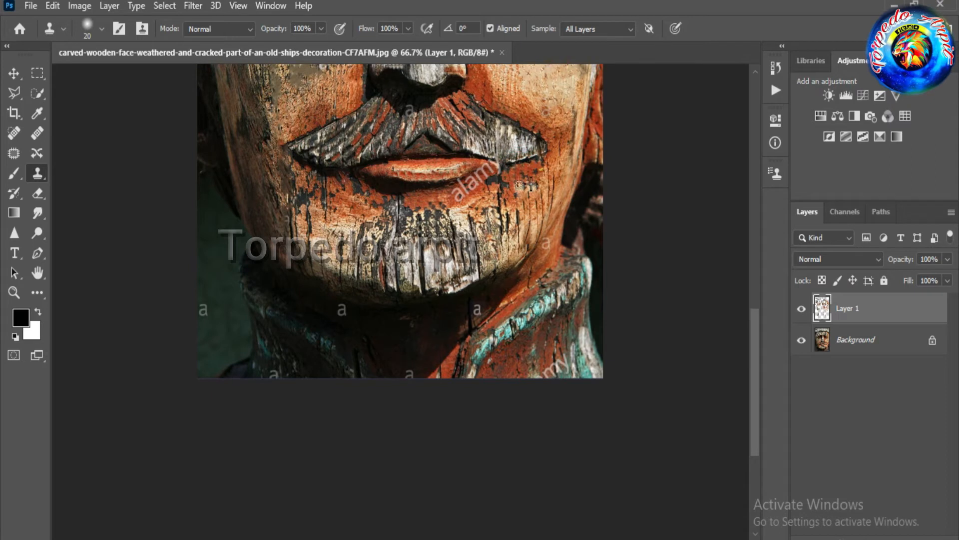
{"action": "key", "text": "j"}
{"action": "left_click_drag", "start_coordinate": [462, 232], "coordinate": [451, 260]}
{"action": "left_click_drag", "start_coordinate": [397, 203], "coordinate": [399, 254]}
{"action": "left_click_drag", "start_coordinate": [422, 219], "coordinate": [422, 286]}
{"action": "left_click", "coordinate": [418, 260]}
{"action": "left_click", "coordinate": [388, 268]}
Step: Clone orange paint over the dark chips on the chin's left side with a 20 px Clone Stamp
{"action": "key", "text": "s"}
{"action": "key", "text": "ctrl+plus"}
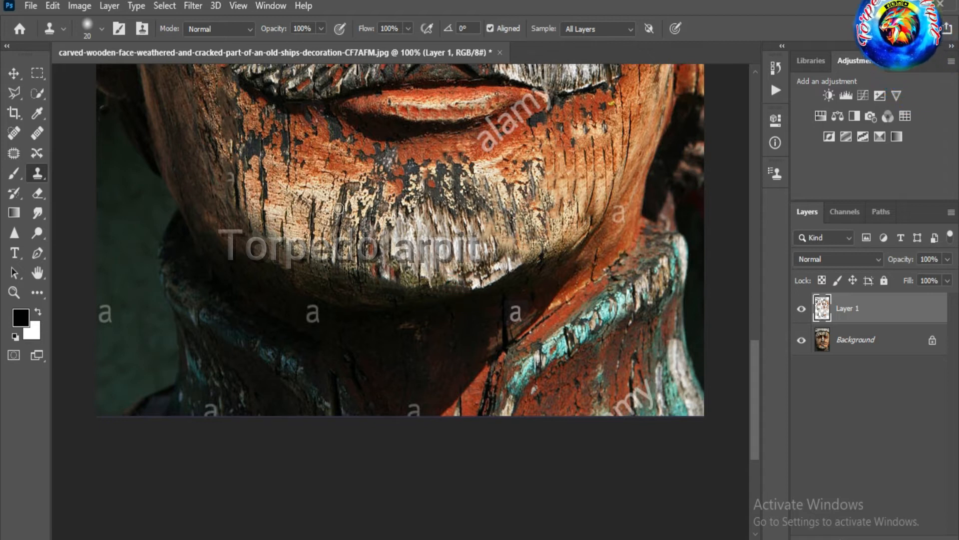
{"action": "left_click", "coordinate": [270, 141], "text": "alt"}
{"action": "left_click_drag", "start_coordinate": [267, 163], "coordinate": [267, 223]}
Step: Heal the watermark letter at the left eye's outer corner and the weathered eyeball with a 25 px Spot Healing Brush
{"action": "scroll", "coordinate": [386, 183], "scroll_direction": "down", "scroll_amount": 3}
{"action": "scroll", "coordinate": [386, 200], "scroll_direction": "up", "scroll_amount": 5}
{"action": "scroll", "coordinate": [369, 262], "scroll_direction": "up", "scroll_amount": 3}
{"action": "scroll", "coordinate": [370, 263], "scroll_direction": "left", "scroll_amount": 5}
{"action": "left_click", "coordinate": [14, 133]}
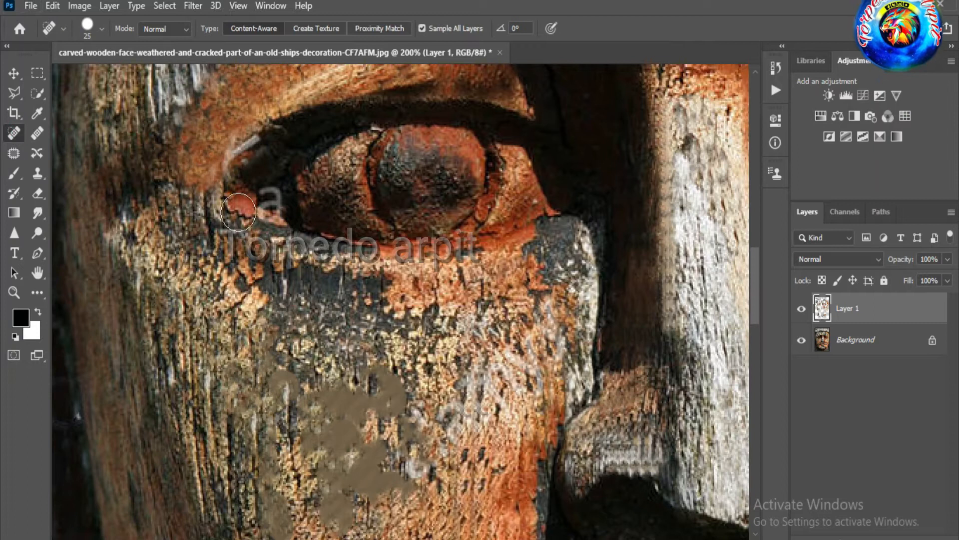
{"action": "mouse_move", "coordinate": [225, 220]}
{"action": "left_mouse_down"}
{"action": "mouse_move", "coordinate": [232, 199]}
{"action": "mouse_move", "coordinate": [268, 187]}
{"action": "left_mouse_up"}
{"action": "mouse_move", "coordinate": [450, 180]}
{"action": "left_mouse_down"}
{"action": "mouse_move", "coordinate": [395, 151]}
{"action": "mouse_move", "coordinate": [409, 140]}
{"action": "left_mouse_up"}
Step: Heal the rough areas on both sides of the left eyeball with a 9 px Spot Healing Brush
{"action": "key", "text": "bracketleft"}
{"action": "key", "text": "bracketleft"}
{"action": "key", "text": "bracketleft"}
{"action": "key", "text": "bracketleft"}
{"action": "left_click_drag", "start_coordinate": [496, 172], "coordinate": [481, 212]}
{"action": "mouse_move", "coordinate": [357, 150]}
{"action": "left_mouse_down"}
{"action": "mouse_move", "coordinate": [319, 180]}
{"action": "mouse_move", "coordinate": [329, 163]}
{"action": "mouse_move", "coordinate": [364, 186]}
{"action": "mouse_move", "coordinate": [338, 188]}
{"action": "left_mouse_up"}
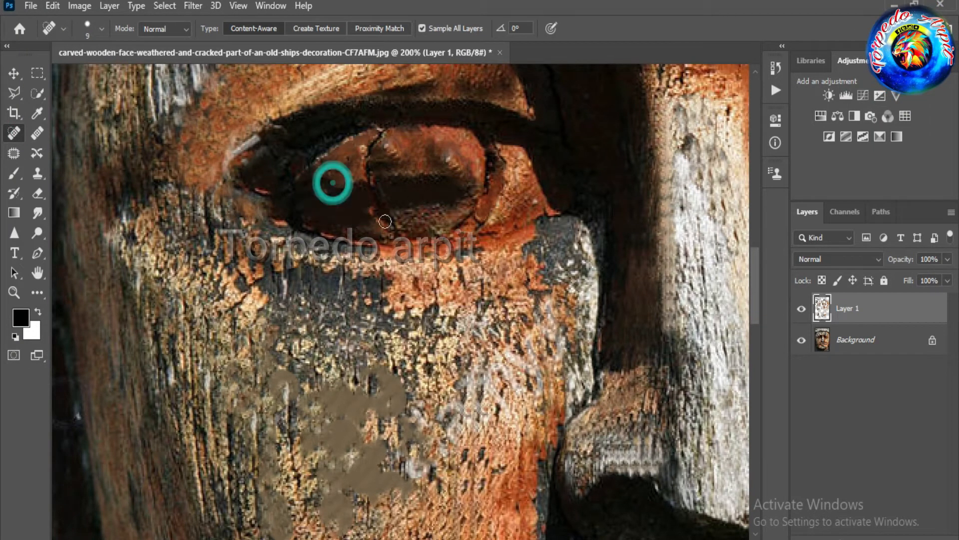
Step: Try to restore the healed left eye with the History Brush
{"action": "key", "text": "ctrl+minus"}
{"action": "key", "text": "ctrl+minus"}
{"action": "key", "text": "ctrl+plus"}
{"action": "left_click", "coordinate": [17, 196]}
{"action": "left_click", "coordinate": [825, 348]}
{"action": "left_click", "coordinate": [367, 244]}
{"action": "left_click", "coordinate": [453, 236]}
Step: Select Layer 1 and compare the retouch by hiding and showing the Background layer
{"action": "left_click", "coordinate": [856, 313]}
{"action": "left_click", "coordinate": [802, 340]}
{"action": "left_click", "coordinate": [802, 340]}
{"action": "key", "text": "ctrl+minus"}
{"action": "key", "text": "ctrl+plus"}
{"action": "key", "text": "ctrl+minus"}
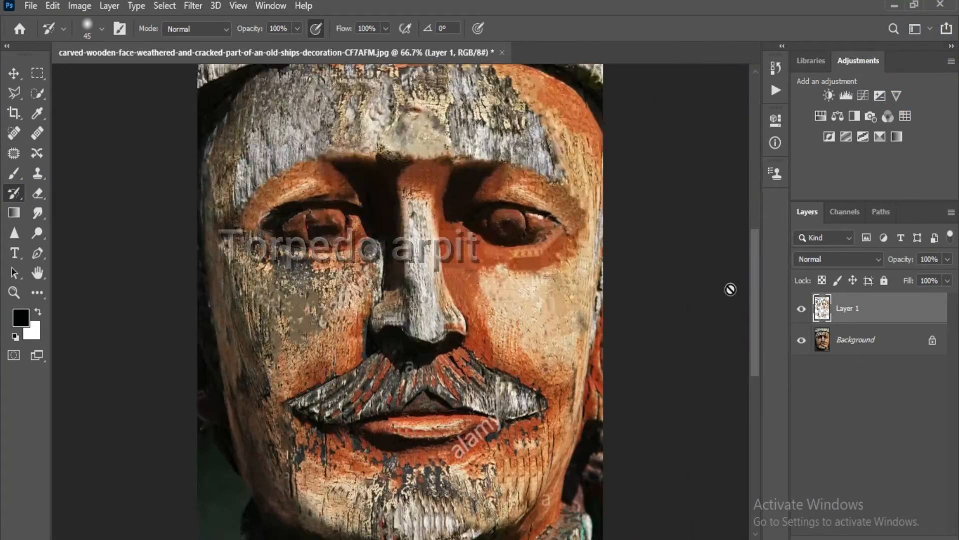
Step: Heal rough spots on the chin with a 30 px Spot Healing Brush and reduce the brush to 10 px
{"action": "scroll", "coordinate": [728, 285], "scroll_direction": "down", "scroll_amount": 5}
{"action": "key", "text": "j"}
{"action": "key", "text": "ctrl+minus"}
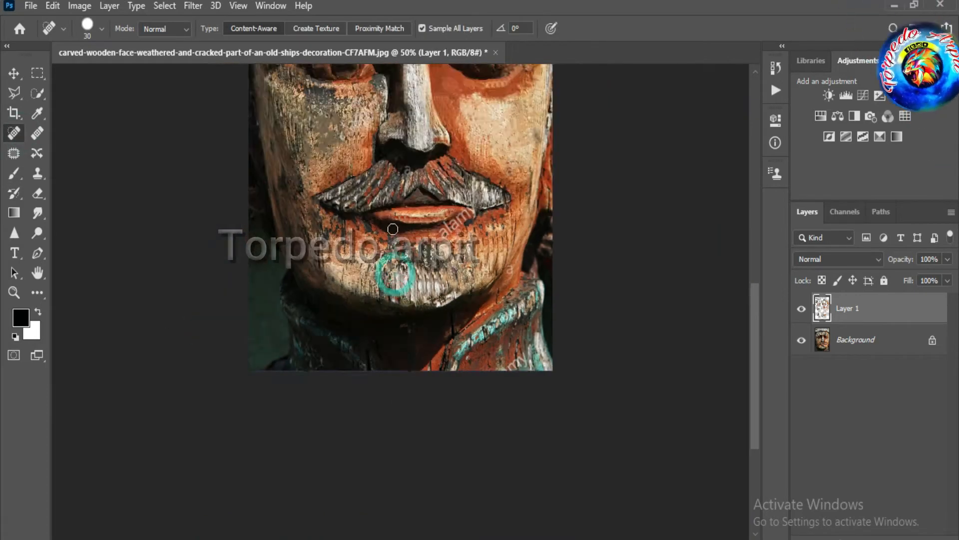
{"action": "key", "text": "ctrl+plus"}
{"action": "scroll", "coordinate": [555, 237], "scroll_direction": "up", "scroll_amount": 1}
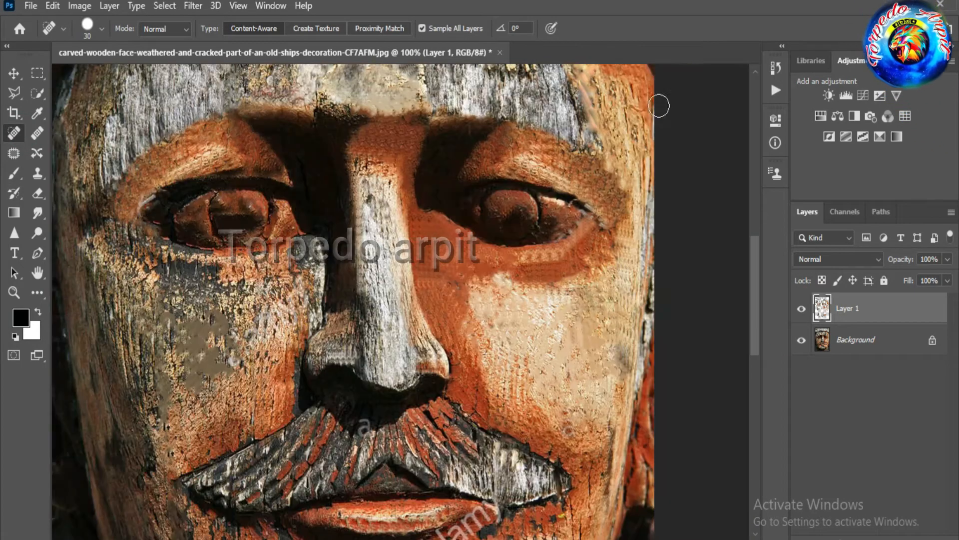
{"action": "key", "text": "ctrl+minus"}
{"action": "key", "text": "ctrl+minus"}
{"action": "key", "text": "ctrl+minus"}
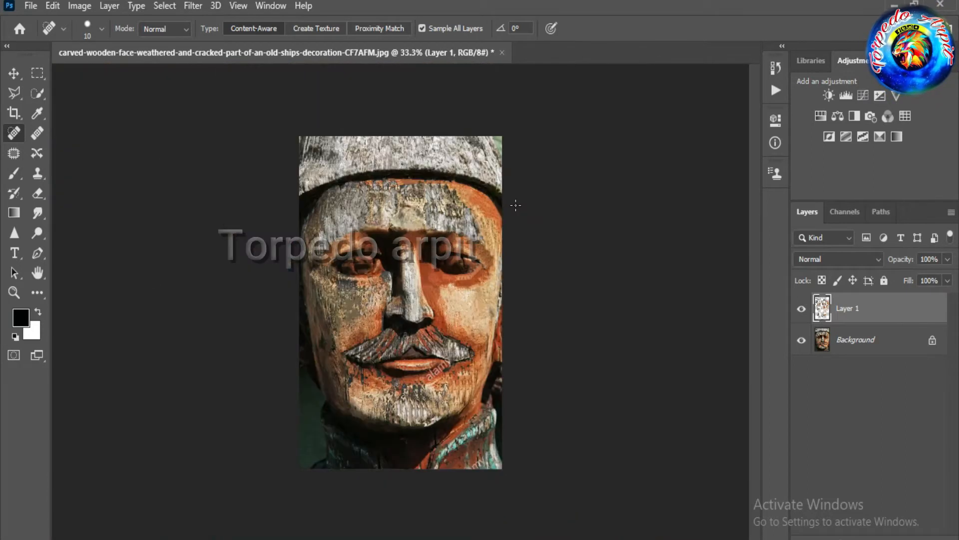
Step: Clone clean wood texture around the nose and left cheek at 20 px, and heal the left eyeball with a 10 px Spot Healing Brush
{"action": "left_click", "coordinate": [820, 536]}
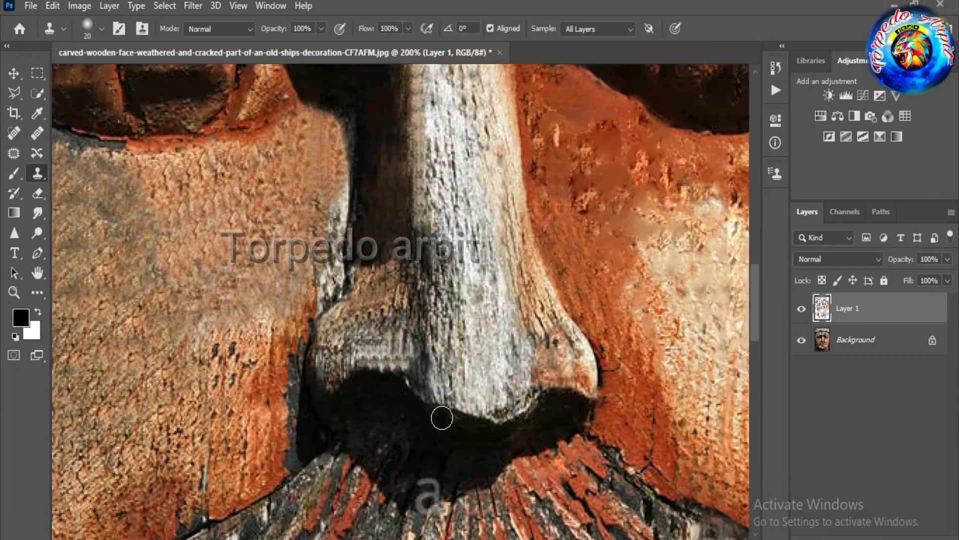
{"action": "left_click_drag", "start_coordinate": [754, 322], "coordinate": [753, 288]}
{"action": "mouse_move", "coordinate": [395, 348]}
{"action": "left_mouse_down"}
{"action": "mouse_move", "coordinate": [358, 347]}
{"action": "mouse_move", "coordinate": [281, 306]}
{"action": "mouse_move", "coordinate": [325, 311]}
{"action": "mouse_move", "coordinate": [556, 217]}
{"action": "mouse_move", "coordinate": [453, 263]}
{"action": "left_mouse_up"}
{"action": "key", "text": "ctrl+plus"}
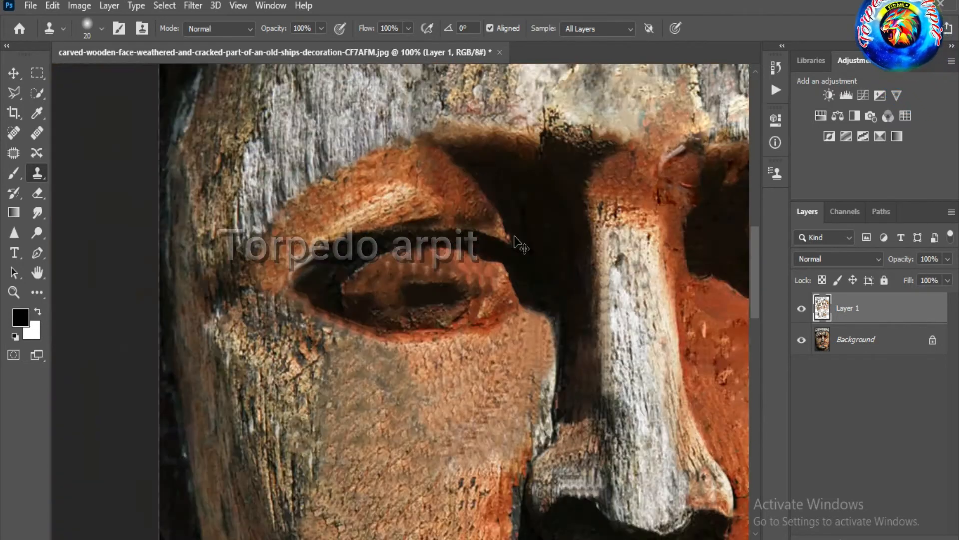
{"action": "key", "text": "j"}
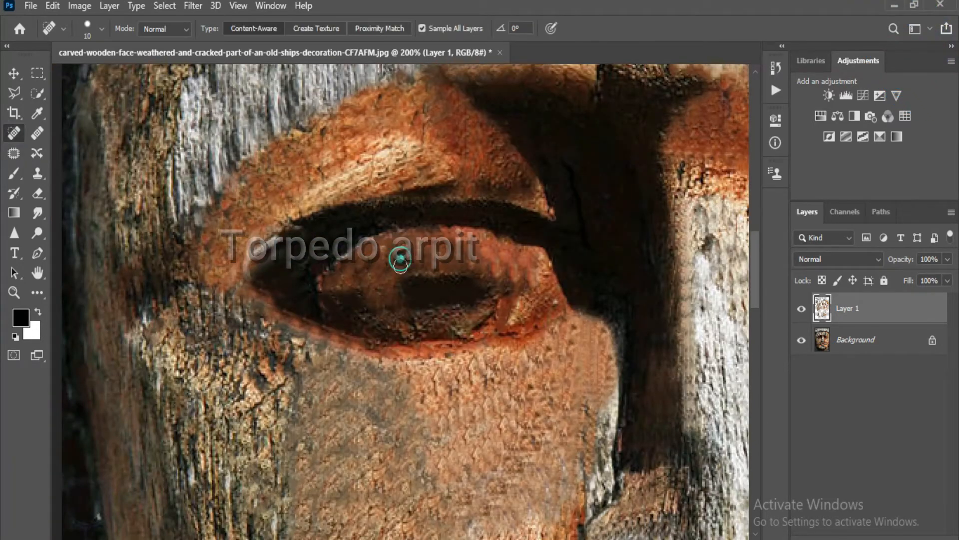
Step: Clone over the cracks in the right eyeball with a 20 px Clone Stamp
{"action": "key", "text": "ctrl+minus"}
{"action": "scroll", "coordinate": [409, 328], "scroll_direction": "right", "scroll_amount": 3}
{"action": "key", "text": "ctrl+plus"}
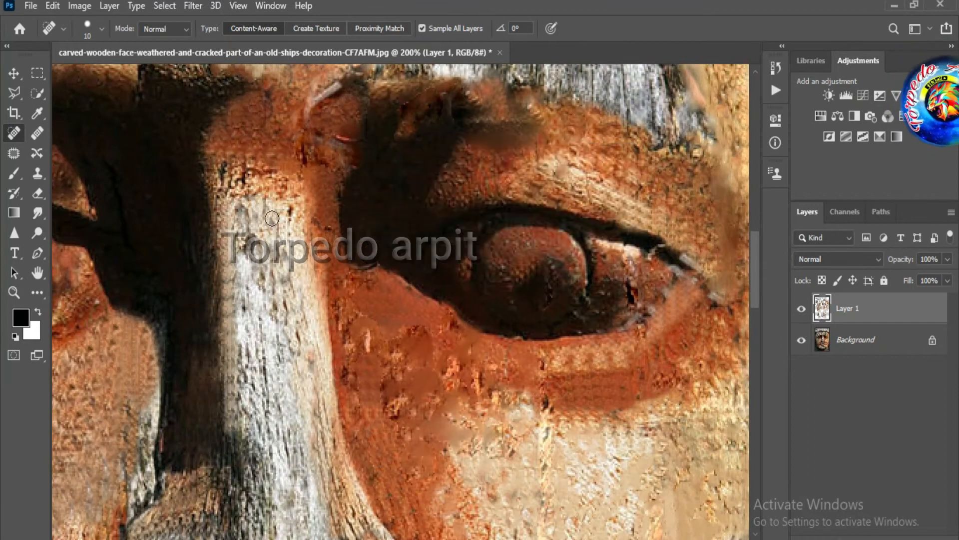
{"action": "left_click", "coordinate": [38, 173]}
{"action": "left_click", "coordinate": [580, 244], "text": "alt"}
{"action": "left_click_drag", "start_coordinate": [588, 245], "coordinate": [631, 295]}
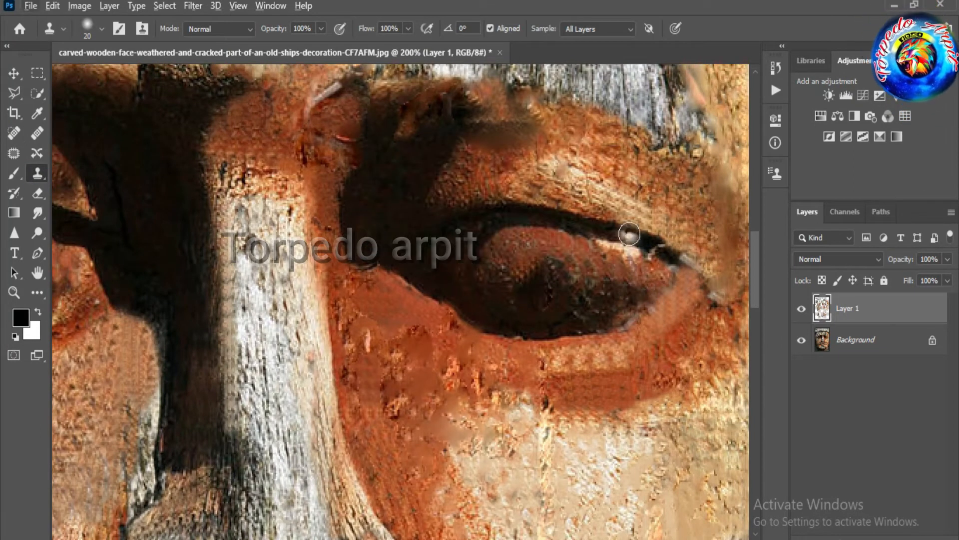
Step: Set the Clone Source to flip horizontally and enlarge the Clone Stamp brush to 400 px
{"action": "key", "text": "ctrl+minus"}
{"action": "key", "text": "ctrl+minus"}
{"action": "key", "text": "ctrl+minus"}
{"action": "left_click", "coordinate": [775, 173]}
{"action": "key", "text": "bracketright"}
{"action": "key", "text": "bracketright"}
{"action": "key", "text": "bracketright"}
{"action": "key", "text": "bracketright"}
{"action": "key", "text": "bracketright"}
{"action": "key", "text": "bracketright"}
{"action": "key", "text": "bracketright"}
{"action": "key", "text": "bracketright"}
{"action": "key", "text": "bracketright"}
{"action": "key", "text": "bracketright"}
{"action": "key", "text": "bracketright"}
{"action": "key", "text": "bracketright"}
{"action": "key", "text": "bracketright"}
{"action": "key", "text": "bracketright"}
{"action": "key", "text": "bracketright"}
{"action": "left_click", "coordinate": [736, 168]}
Step: Try sampling the left eye on a new layer with changed Clone Source overlay options, and undo the new layer
{"action": "key", "text": "ctrl+shift+alt+n"}
{"action": "left_click", "coordinate": [298, 294], "text": "alt"}
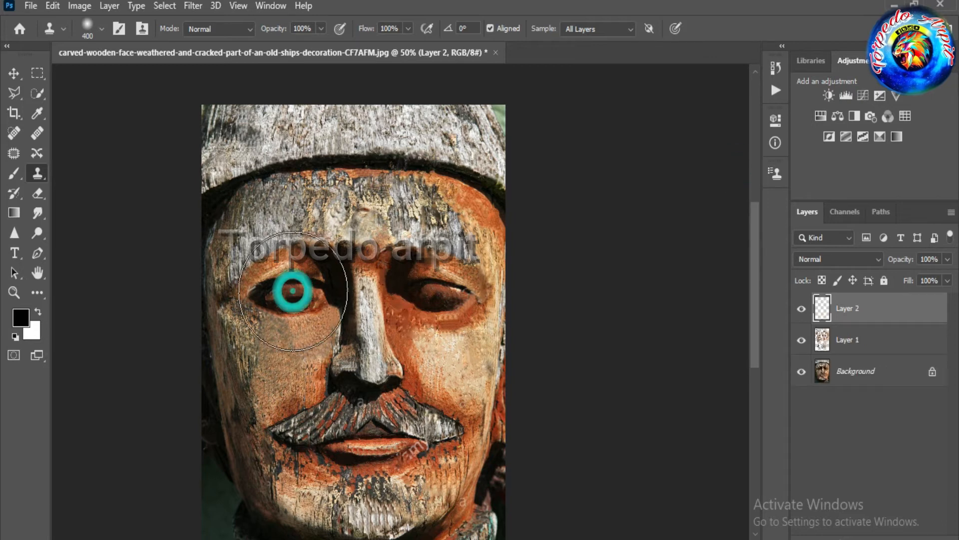
{"action": "left_click", "coordinate": [775, 173]}
{"action": "left_click", "coordinate": [714, 358]}
{"action": "left_click", "coordinate": [743, 171]}
{"action": "left_click", "coordinate": [738, 170]}
{"action": "key", "text": "ctrl+z"}
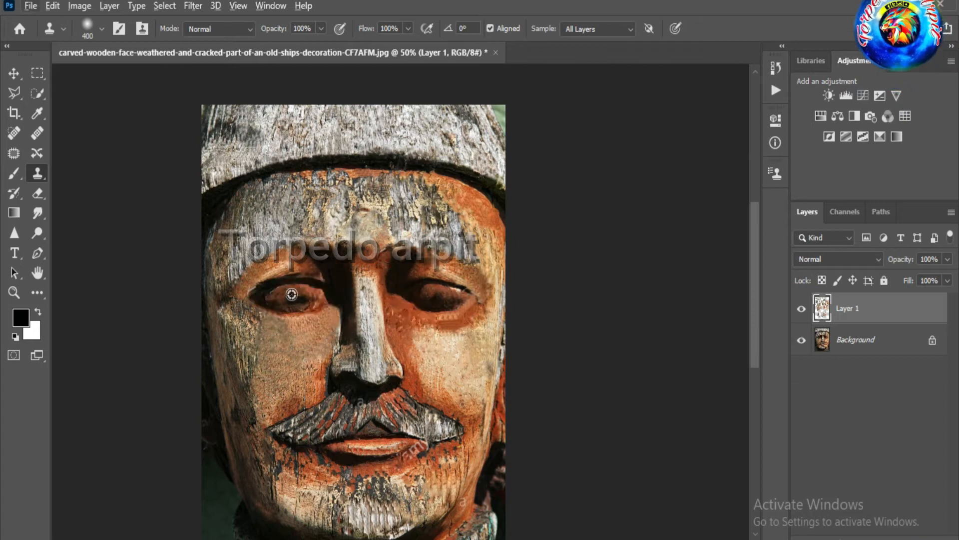
Step: Clone the mirrored left eye over the right eye with a 300 px Clone Stamp and compare it by toggling the Background layer
{"action": "key", "text": "bracketleft"}
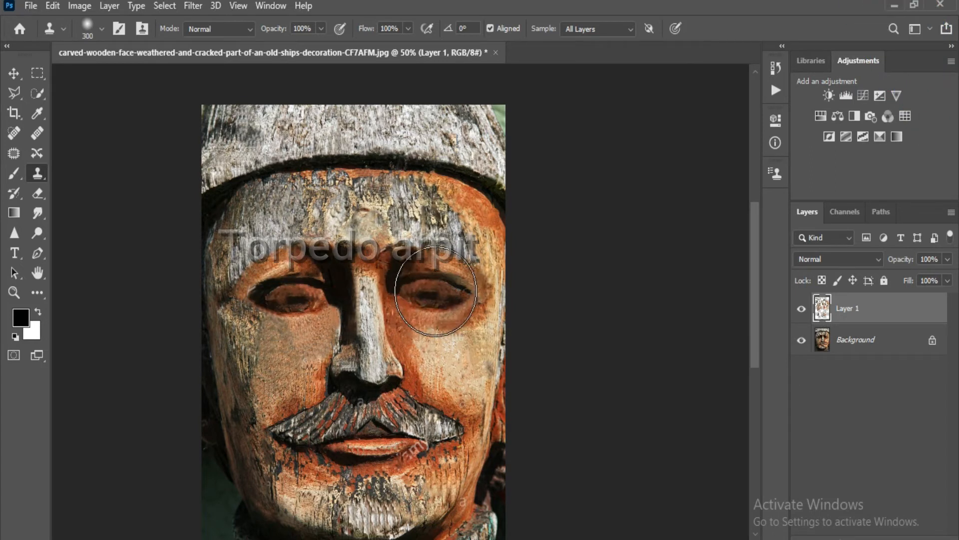
{"action": "left_click", "coordinate": [801, 340]}
{"action": "left_click", "coordinate": [801, 341]}
{"action": "left_click", "coordinate": [776, 173]}
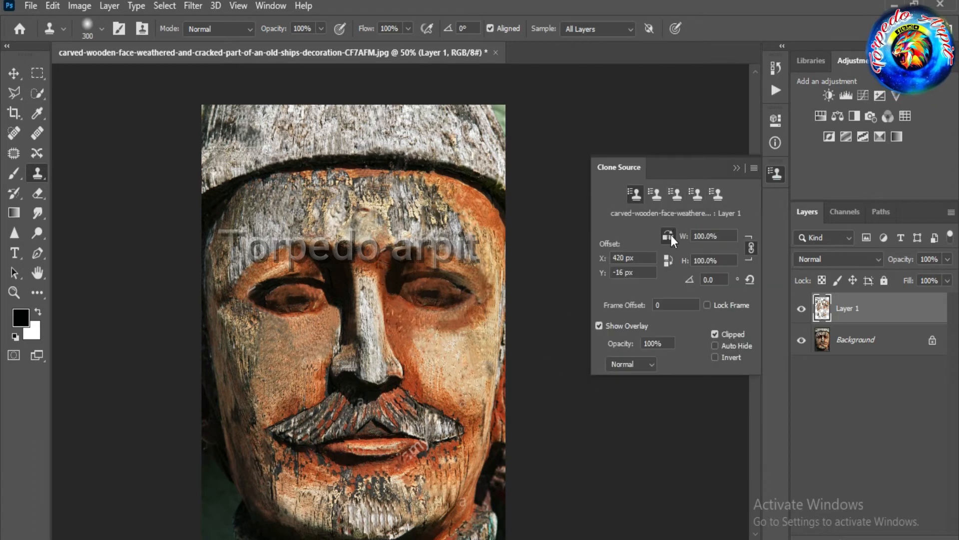
{"action": "left_click", "coordinate": [737, 169]}
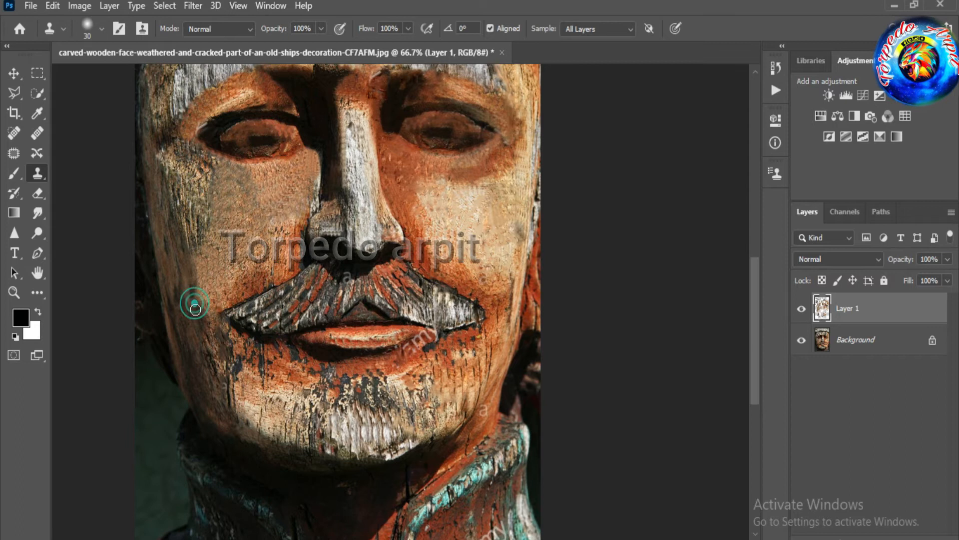
Step: Clone smooth texture over the left cheek with a 30 px Clone Stamp
{"action": "key", "text": "ctrl+minus"}
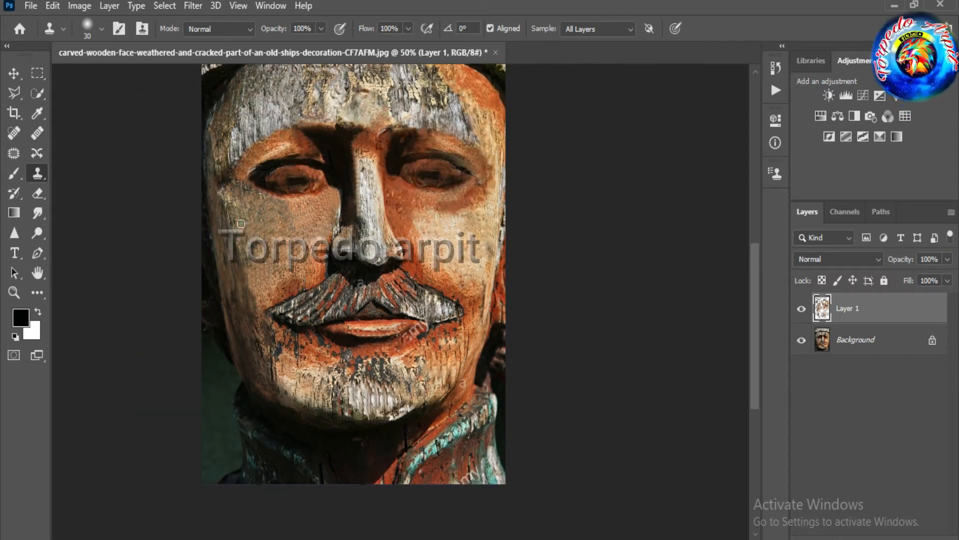
{"action": "left_click_drag", "start_coordinate": [241, 237], "coordinate": [224, 260]}
{"action": "key", "text": "ctrl+minus"}
{"action": "key", "text": "ctrl+plus"}
{"action": "key", "text": "ctrl+plus"}
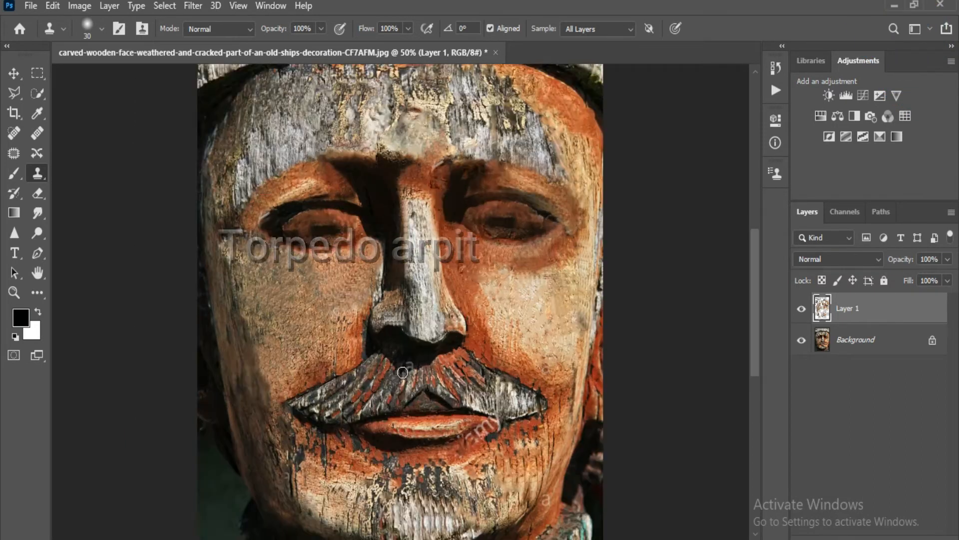
Step: Clone over the chipped paint below the lower lip and on the chin with a 30 px Clone Stamp
{"action": "scroll", "coordinate": [363, 447], "scroll_direction": "down", "scroll_amount": 4}
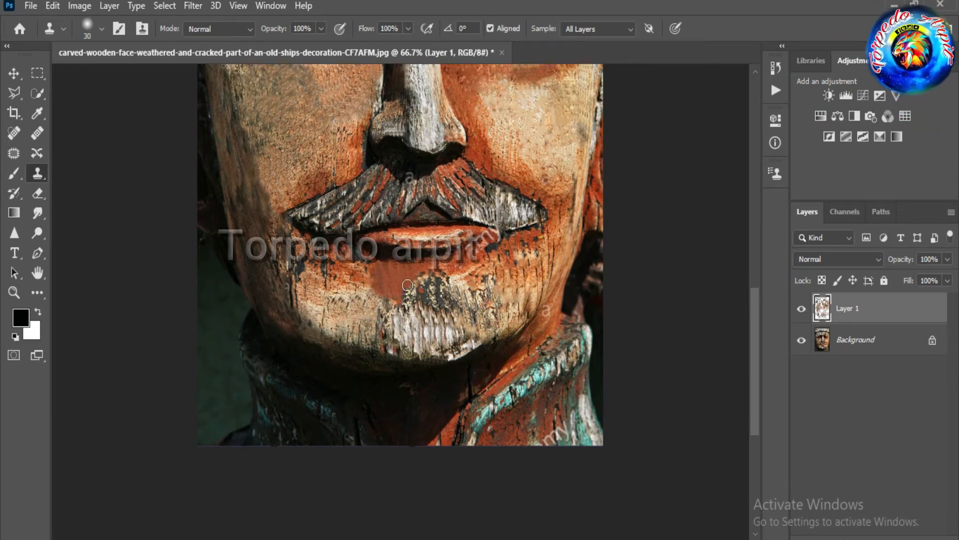
{"action": "key", "text": "ctrl+minus"}
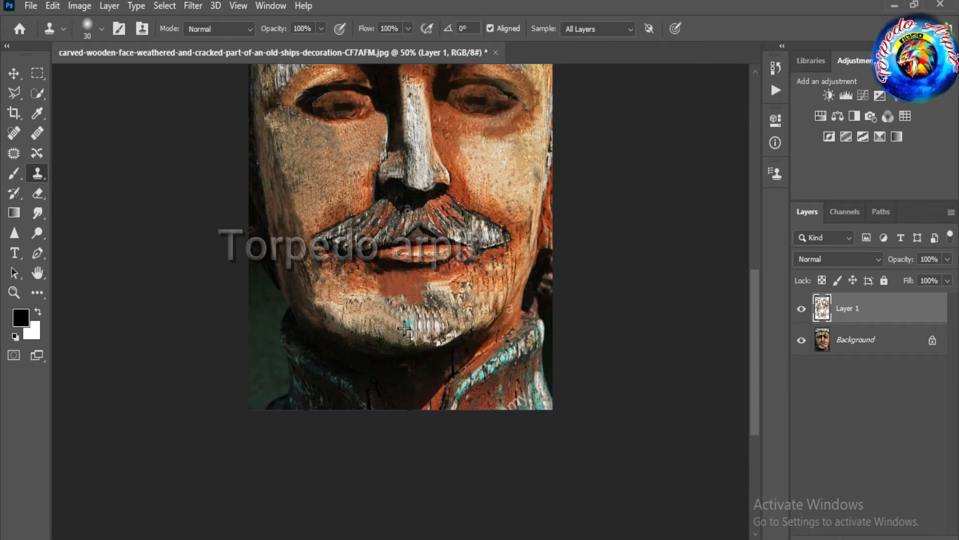
{"action": "key", "text": "ctrl+minus"}
{"action": "key", "text": "ctrl+minus"}
{"action": "key", "text": "ctrl+plus"}
{"action": "key", "text": "ctrl+plus"}
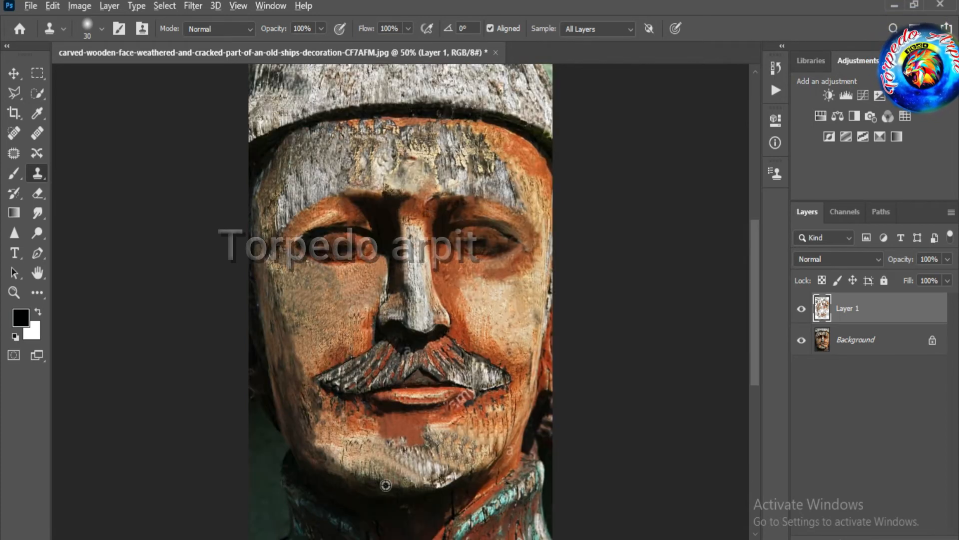
Step: Compare the retouched face with the original by hiding and showing Layer 1
{"action": "key", "text": "ctrl+minus"}
{"action": "left_click", "coordinate": [803, 308]}
{"action": "left_click", "coordinate": [803, 308]}
{"action": "left_click", "coordinate": [802, 308]}
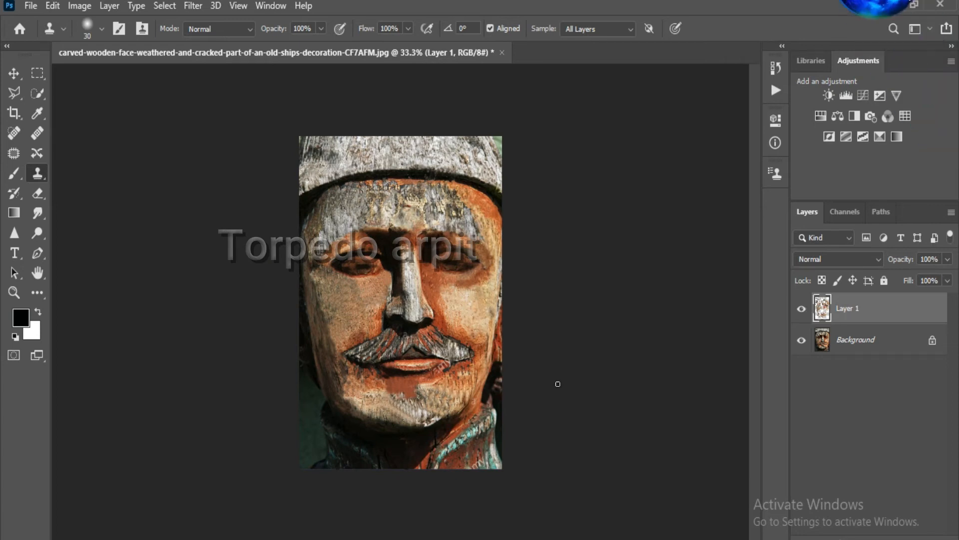
Step: Clone over the watermark on the collar with a 30 px Clone Stamp
{"action": "key", "text": "ctrl+plus"}
{"action": "key", "text": "ctrl+plus"}
{"action": "scroll", "coordinate": [616, 391], "scroll_direction": "down", "scroll_amount": 4}
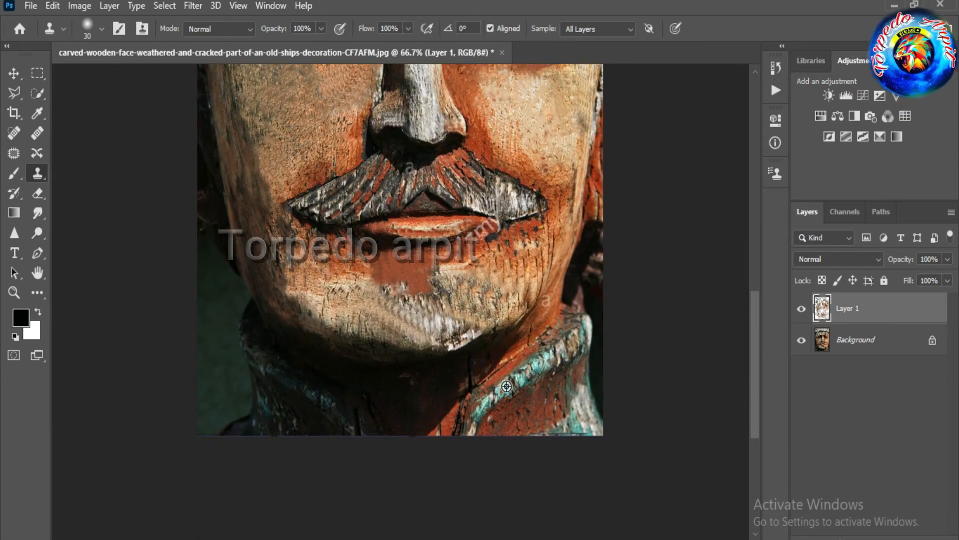
{"action": "key", "text": "ctrl+minus"}
{"action": "key", "text": "ctrl+minus"}
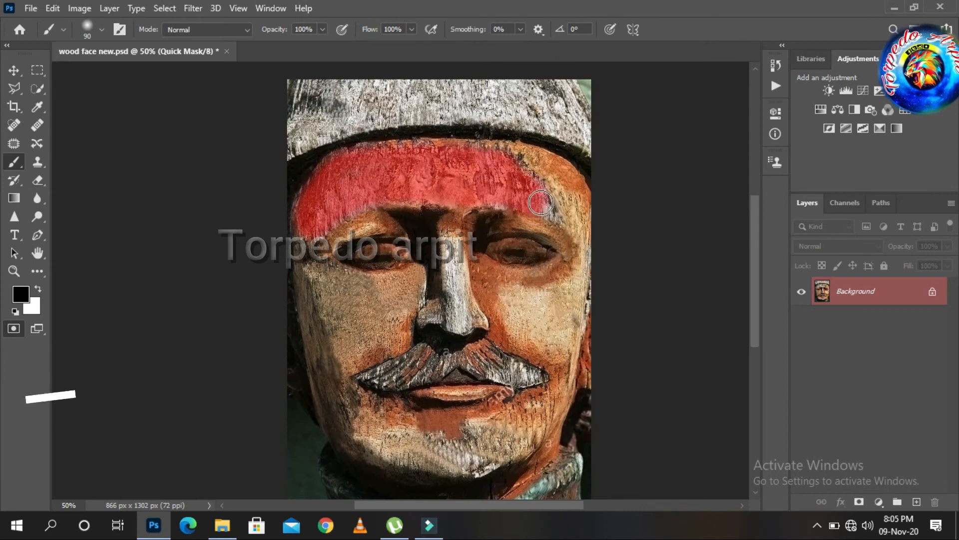
Step: Mask the forehead edge, left cheek, chin and nose in Quick Mask mode with a 90 px Brush
{"action": "left_click_drag", "start_coordinate": [541, 202], "coordinate": [549, 212]}
{"action": "mouse_move", "coordinate": [309, 245]}
{"action": "left_mouse_down"}
{"action": "mouse_move", "coordinate": [397, 283]}
{"action": "mouse_move", "coordinate": [330, 345]}
{"action": "mouse_move", "coordinate": [358, 412]}
{"action": "left_mouse_up"}
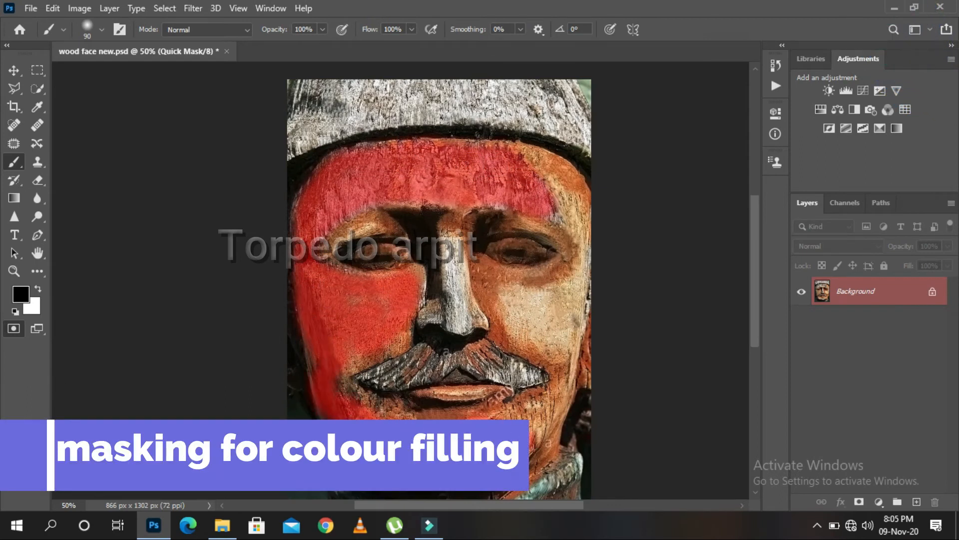
{"action": "mouse_move", "coordinate": [446, 245]}
{"action": "left_mouse_down"}
{"action": "mouse_move", "coordinate": [460, 279]}
{"action": "mouse_move", "coordinate": [462, 320]}
{"action": "left_mouse_up"}
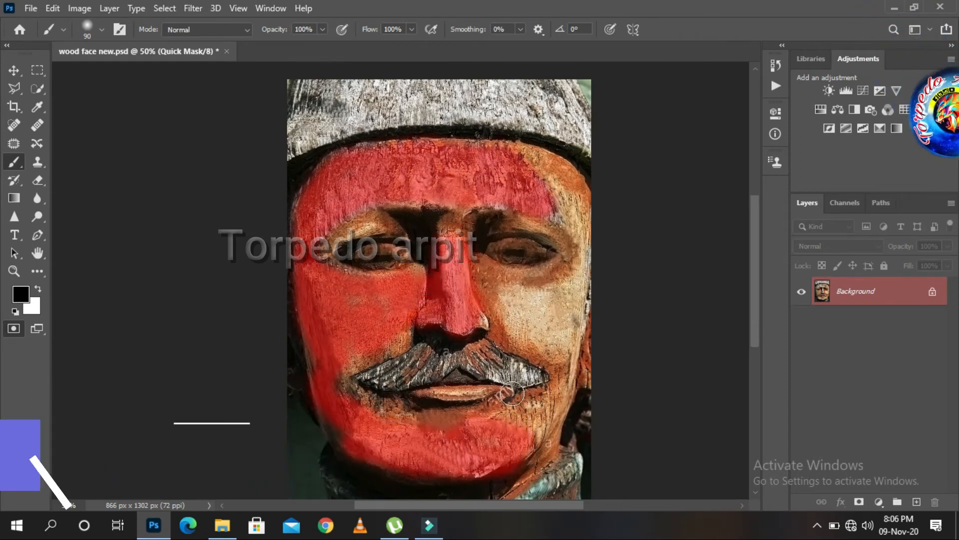
Step: Add both sides of the collar to the Quick Mask with a 70 px Brush
{"action": "key", "text": "x"}
{"action": "scroll", "coordinate": [530, 362], "scroll_direction": "down", "scroll_amount": 3}
{"action": "key", "text": "x"}
{"action": "key", "text": "bracketleft"}
{"action": "key", "text": "bracketleft"}
{"action": "left_click_drag", "start_coordinate": [565, 359], "coordinate": [495, 415]}
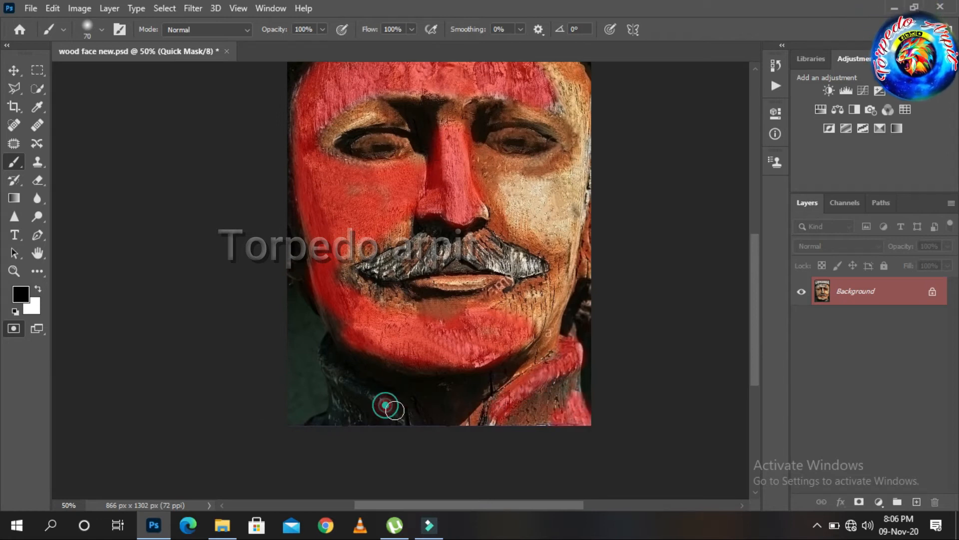
{"action": "left_click_drag", "start_coordinate": [394, 409], "coordinate": [348, 428]}
Step: Turn the mask into a selection and colorize it with a Hue/Saturation adjustment at hue 29 and saturation 53
{"action": "key", "text": "x"}
{"action": "scroll", "coordinate": [693, 295], "scroll_direction": "up", "scroll_amount": 3}
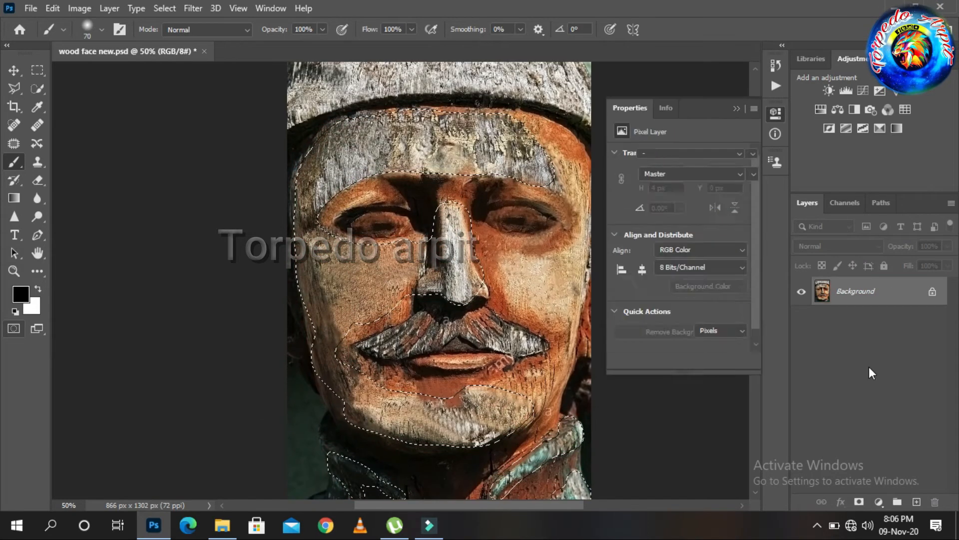
{"action": "left_click", "coordinate": [629, 205]}
{"action": "left_click_drag", "start_coordinate": [663, 238], "coordinate": [672, 254]}
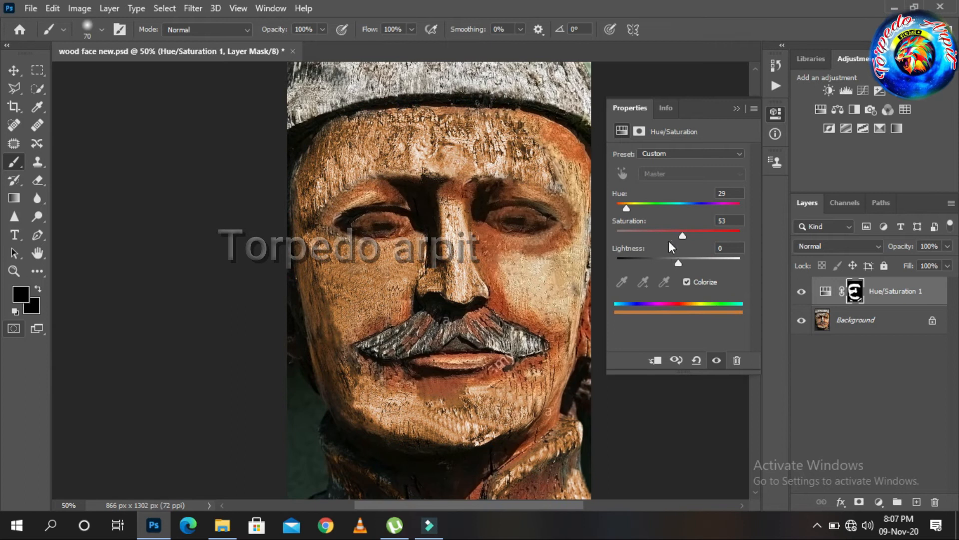
{"action": "left_click", "coordinate": [737, 108]}
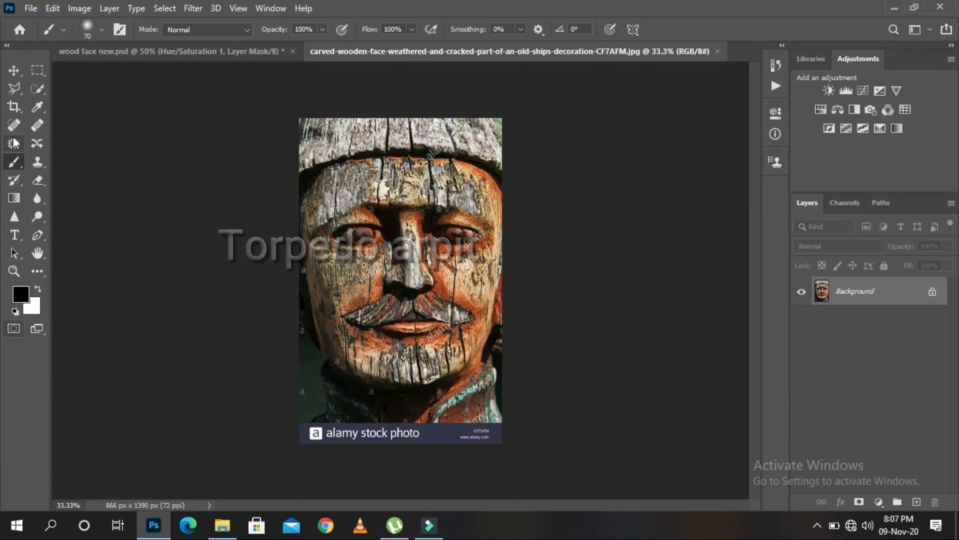
Step: In the original photo, erase across the lower face and select both eyes with a 50 px Quick Selection brush
{"action": "key", "text": "e"}
{"action": "mouse_move", "coordinate": [499, 285]}
{"action": "left_mouse_down"}
{"action": "mouse_move", "coordinate": [310, 332]}
{"action": "mouse_move", "coordinate": [345, 359]}
{"action": "left_mouse_up"}
{"action": "left_click", "coordinate": [38, 88]}
{"action": "left_click_drag", "start_coordinate": [344, 235], "coordinate": [361, 236]}
{"action": "left_click_drag", "start_coordinate": [442, 235], "coordinate": [400, 253]}
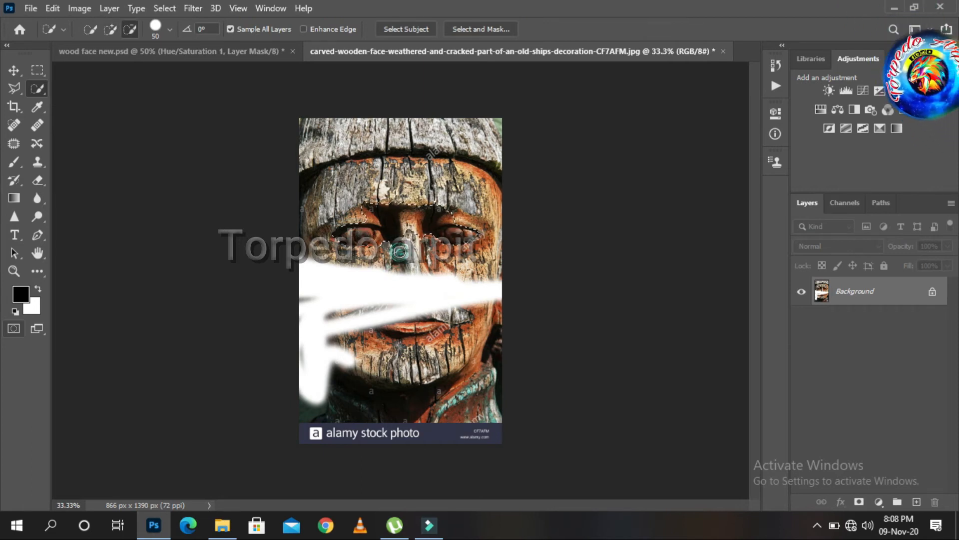
Step: Copy the selected eyes and paste them into wood face new.psd
{"action": "key", "text": "ctrl+c"}
{"action": "key", "text": "ctrl+Tab"}
{"action": "key", "text": "ctrl+v"}
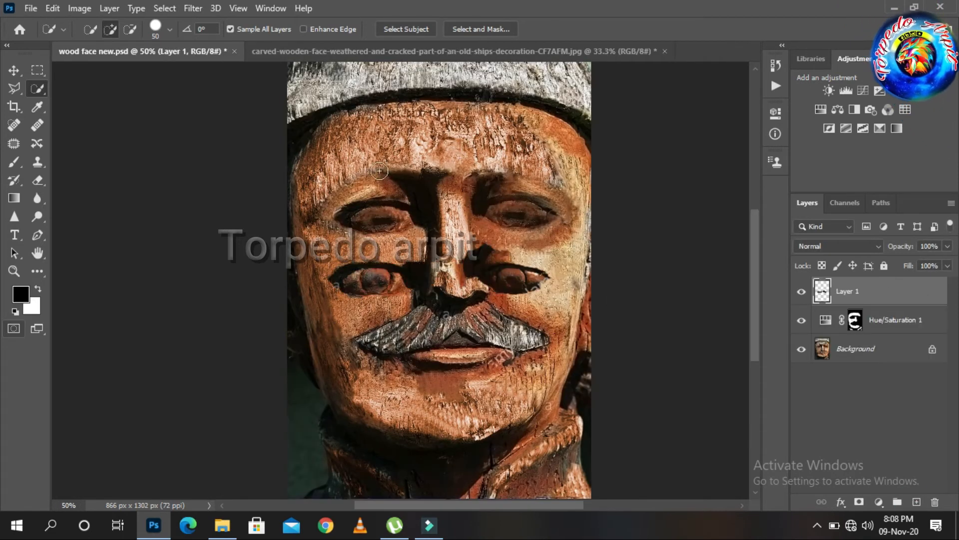
Step: Unlock the pasted eyes' position and move them up over the face's eye sockets
{"action": "left_click", "coordinate": [852, 265]}
{"action": "key", "text": "v"}
{"action": "left_click", "coordinate": [457, 250]}
{"action": "left_click", "coordinate": [466, 204]}
{"action": "left_click", "coordinate": [853, 265]}
{"action": "mouse_move", "coordinate": [455, 267]}
{"action": "left_mouse_down"}
{"action": "mouse_move", "coordinate": [456, 198]}
{"action": "mouse_move", "coordinate": [447, 220]}
{"action": "mouse_move", "coordinate": [461, 218]}
{"action": "left_mouse_up"}
Step: Hide the Background and Hue/Saturation 1 layers and erase the surplus edges around the pasted eyes
{"action": "left_click", "coordinate": [802, 348]}
{"action": "left_click", "coordinate": [801, 349]}
{"action": "left_click", "coordinate": [802, 348]}
{"action": "left_click", "coordinate": [802, 320]}
{"action": "left_click", "coordinate": [37, 180]}
{"action": "left_click_drag", "start_coordinate": [422, 201], "coordinate": [420, 230]}
{"action": "scroll", "coordinate": [406, 222], "scroll_direction": "up", "scroll_amount": 2}
{"action": "left_click_drag", "start_coordinate": [256, 190], "coordinate": [261, 232]}
{"action": "mouse_move", "coordinate": [286, 189]}
{"action": "left_mouse_down"}
{"action": "mouse_move", "coordinate": [288, 237]}
{"action": "mouse_move", "coordinate": [325, 176]}
{"action": "left_mouse_up"}
{"action": "mouse_move", "coordinate": [443, 190]}
{"action": "left_mouse_down"}
{"action": "mouse_move", "coordinate": [441, 232]}
{"action": "mouse_move", "coordinate": [289, 192]}
{"action": "mouse_move", "coordinate": [406, 197]}
{"action": "left_mouse_up"}
{"action": "mouse_move", "coordinate": [530, 189]}
{"action": "left_mouse_down"}
{"action": "mouse_move", "coordinate": [540, 170]}
{"action": "mouse_move", "coordinate": [579, 235]}
{"action": "left_mouse_up"}
{"action": "key", "text": "ctrl+z"}
{"action": "mouse_move", "coordinate": [531, 212]}
{"action": "left_mouse_down"}
{"action": "mouse_move", "coordinate": [577, 156]}
{"action": "mouse_move", "coordinate": [651, 244]}
{"action": "left_mouse_up"}
Step: Set a 45 px Brush to Overlay mode on the Background layer and sample the colour of the right cheek
{"action": "scroll", "coordinate": [754, 289], "scroll_direction": "down", "scroll_amount": 3}
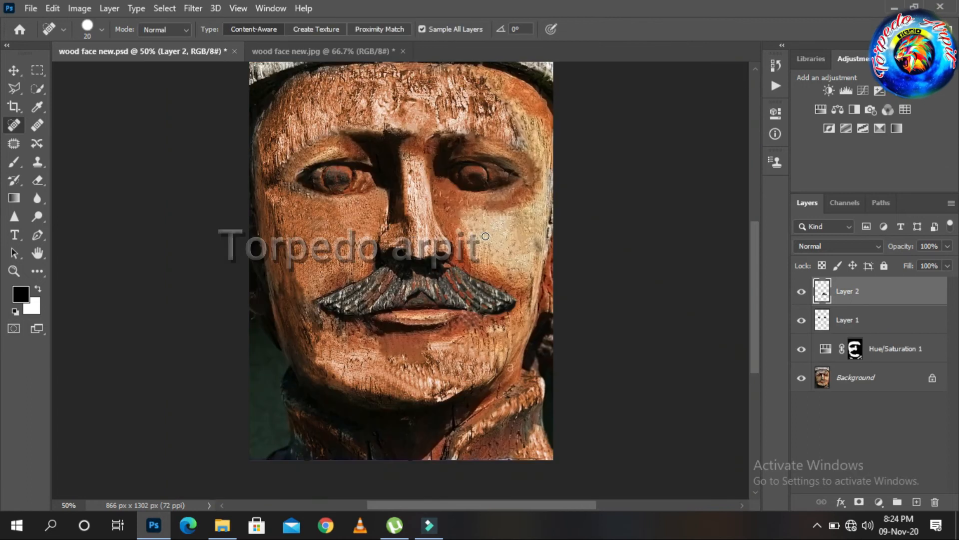
{"action": "scroll", "coordinate": [754, 268], "scroll_direction": "up", "scroll_amount": 2}
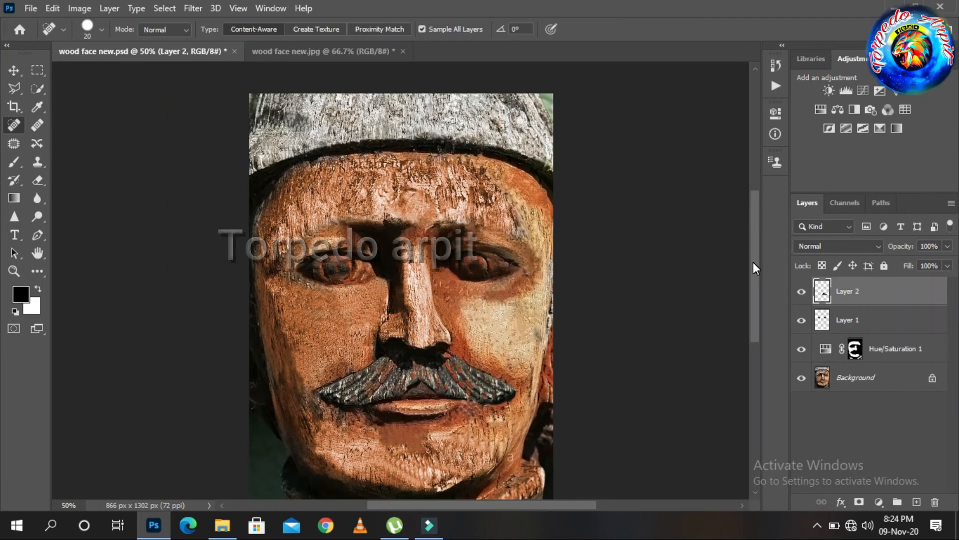
{"action": "left_click", "coordinate": [16, 167]}
{"action": "left_click", "coordinate": [856, 377]}
{"action": "left_click", "coordinate": [208, 29]}
{"action": "left_click", "coordinate": [225, 217]}
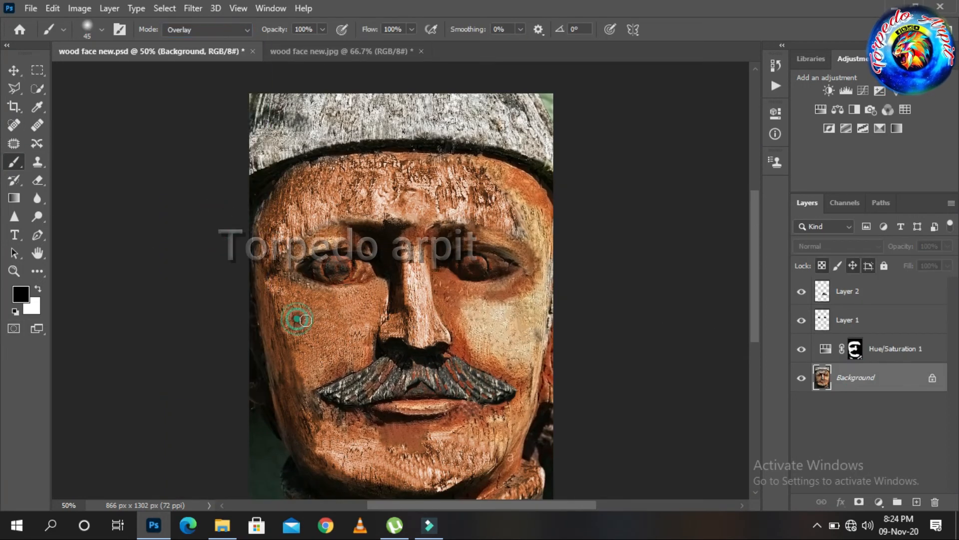
{"action": "left_click", "coordinate": [490, 326], "text": "alt"}
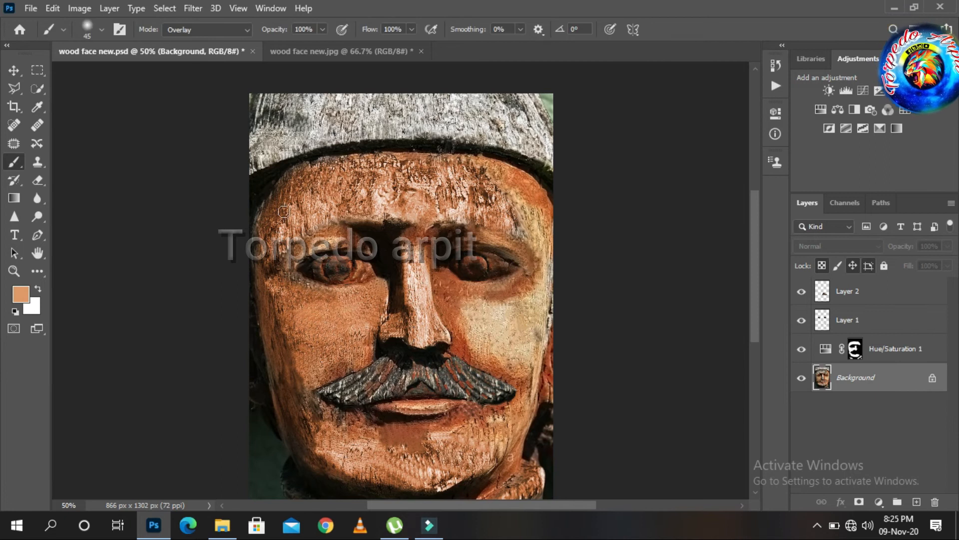
Step: Merge Layer 2, Layer 1 and Hue/Saturation 1 into the Background layer
{"action": "left_click", "coordinate": [888, 351], "text": "ctrl"}
{"action": "left_click", "coordinate": [882, 323], "text": "ctrl"}
{"action": "left_click", "coordinate": [874, 294], "text": "ctrl"}
{"action": "right_click", "coordinate": [883, 369]}
{"action": "left_click", "coordinate": [886, 307]}
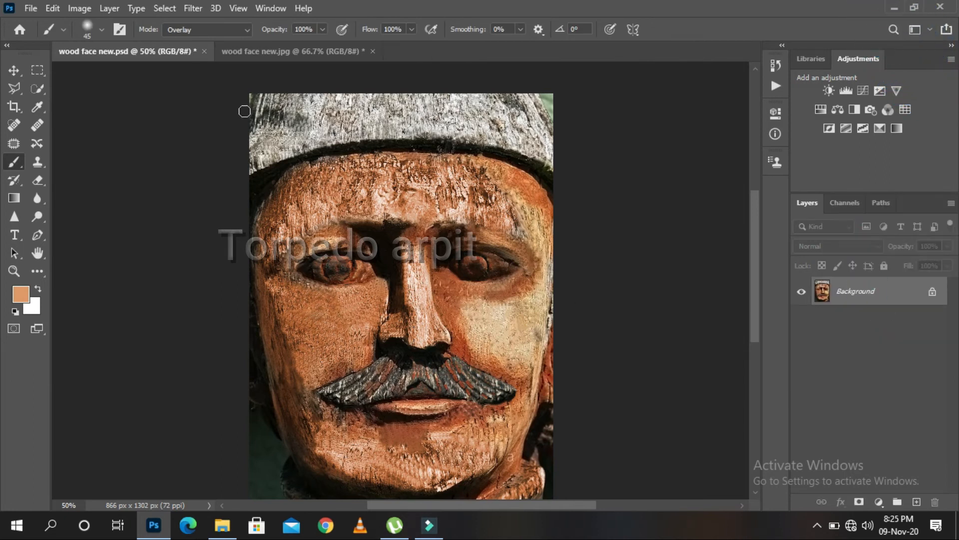
Step: Add a new layer with the default black and white colours, and try brush strokes on both cheeks before undoing them
{"action": "key", "text": "d"}
{"action": "left_click", "coordinate": [916, 501]}
{"action": "mouse_move", "coordinate": [371, 314]}
{"action": "left_mouse_down"}
{"action": "mouse_move", "coordinate": [323, 301]}
{"action": "mouse_move", "coordinate": [343, 325]}
{"action": "mouse_move", "coordinate": [401, 309]}
{"action": "mouse_move", "coordinate": [371, 343]}
{"action": "left_mouse_up"}
{"action": "key", "text": "ctrl+z"}
{"action": "mouse_move", "coordinate": [470, 320]}
{"action": "left_mouse_down"}
{"action": "mouse_move", "coordinate": [524, 316]}
{"action": "mouse_move", "coordinate": [474, 349]}
{"action": "left_mouse_up"}
{"action": "key", "text": "ctrl+z"}
Step: Paint black shading over the face with an enlarged Brush and lower the layer's opacity
{"action": "key", "text": "]"}
{"action": "key", "text": "]"}
{"action": "key", "text": "]"}
{"action": "key", "text": "]"}
{"action": "key", "text": "]"}
{"action": "key", "text": "]"}
{"action": "mouse_move", "coordinate": [286, 233]}
{"action": "left_mouse_down"}
{"action": "mouse_move", "coordinate": [544, 249]}
{"action": "mouse_move", "coordinate": [265, 219]}
{"action": "mouse_move", "coordinate": [278, 351]}
{"action": "mouse_move", "coordinate": [351, 473]}
{"action": "mouse_move", "coordinate": [482, 451]}
{"action": "mouse_move", "coordinate": [341, 423]}
{"action": "mouse_move", "coordinate": [297, 298]}
{"action": "mouse_move", "coordinate": [315, 367]}
{"action": "left_mouse_up"}
{"action": "left_click", "coordinate": [947, 246]}
{"action": "left_click_drag", "start_coordinate": [951, 262], "coordinate": [919, 262]}
{"action": "mouse_move", "coordinate": [465, 312]}
{"action": "left_mouse_down"}
{"action": "mouse_move", "coordinate": [509, 410]}
{"action": "mouse_move", "coordinate": [419, 270]}
{"action": "mouse_move", "coordinate": [310, 130]}
{"action": "left_mouse_up"}
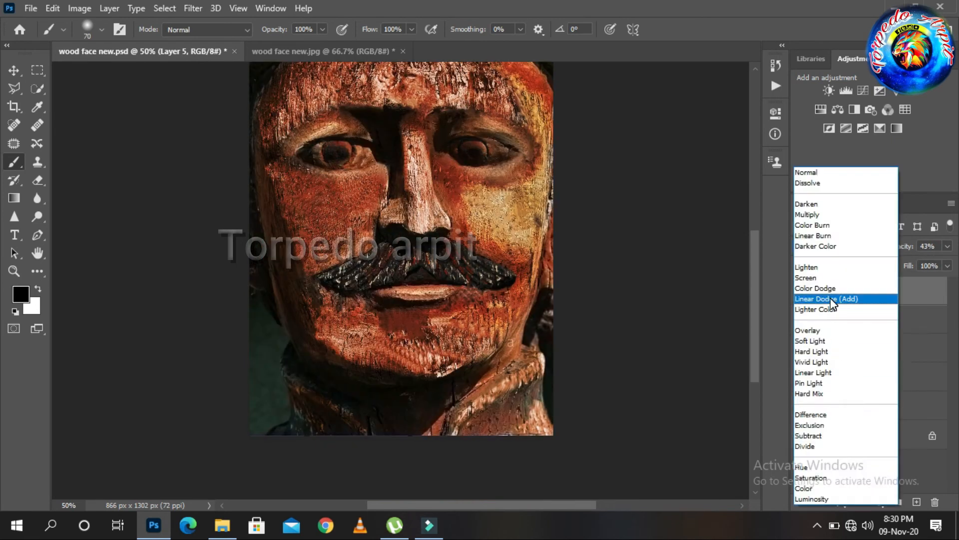
Step: Set Layer 5's blend mode to Linear Dodge (Add)
{"action": "left_click", "coordinate": [831, 299]}
{"action": "key", "text": "ctrl+minus"}
{"action": "key", "text": "ctrl+minus"}
{"action": "left_click", "coordinate": [14, 271]}
{"action": "left_click", "coordinate": [377, 265]}
{"action": "left_click", "coordinate": [377, 267]}
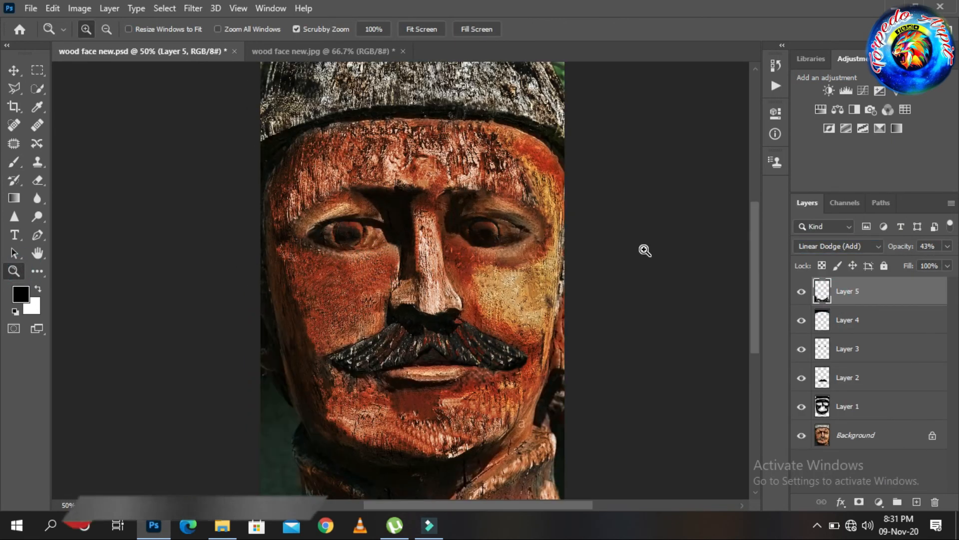
Step: View the finished face in full screen mode on a black background
{"action": "left_click", "coordinate": [37, 328]}
{"action": "key", "text": "f"}
{"action": "left_click", "coordinate": [484, 235]}
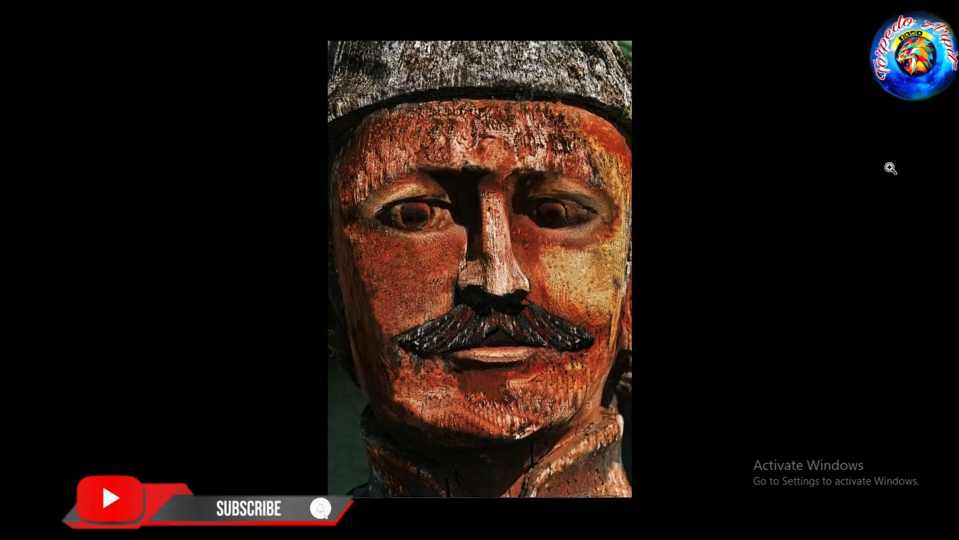